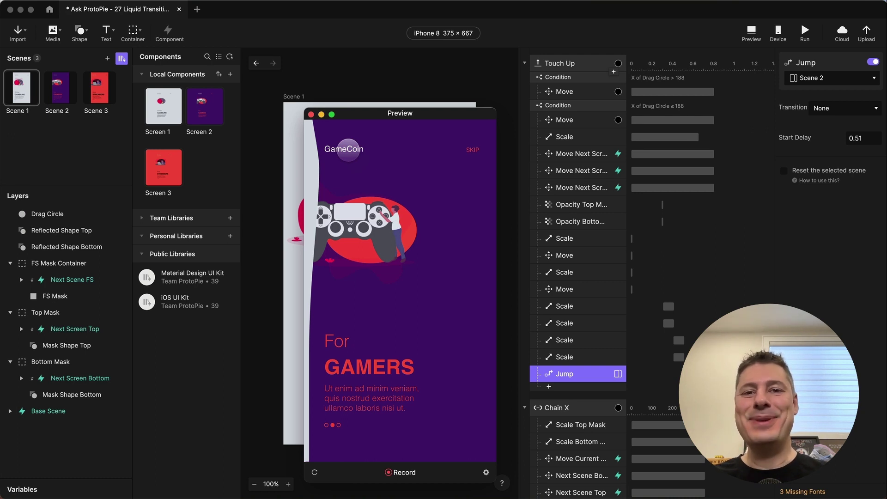
Step: Leave the preview and select Scene 1's layers from Drag Circle down to Mask Shape Bottom
left_click(311, 114)
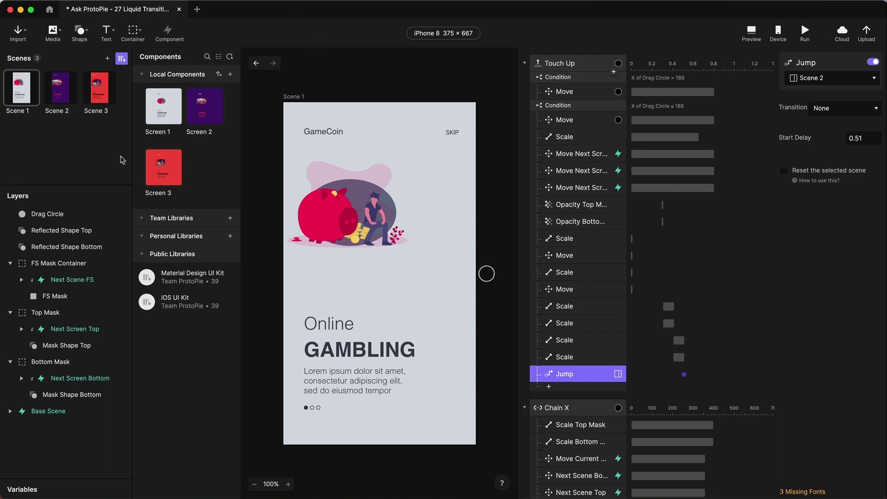
left_click(41, 216)
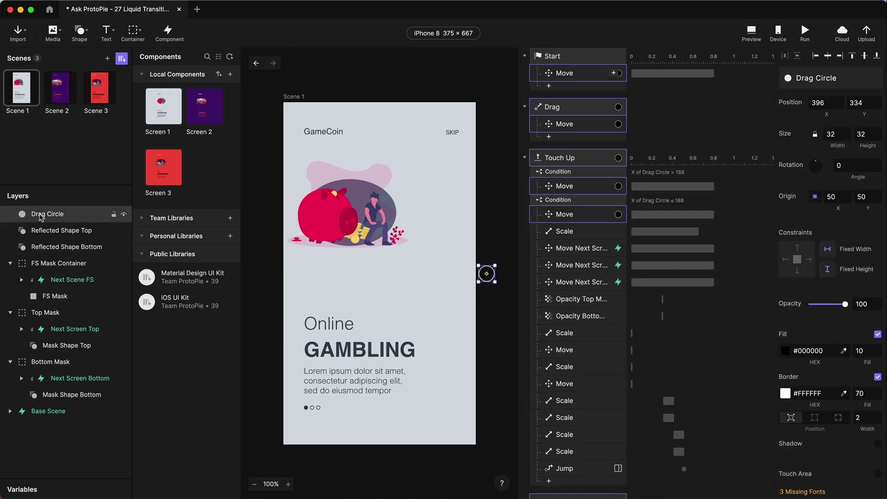
left_click(56, 397, "shift")
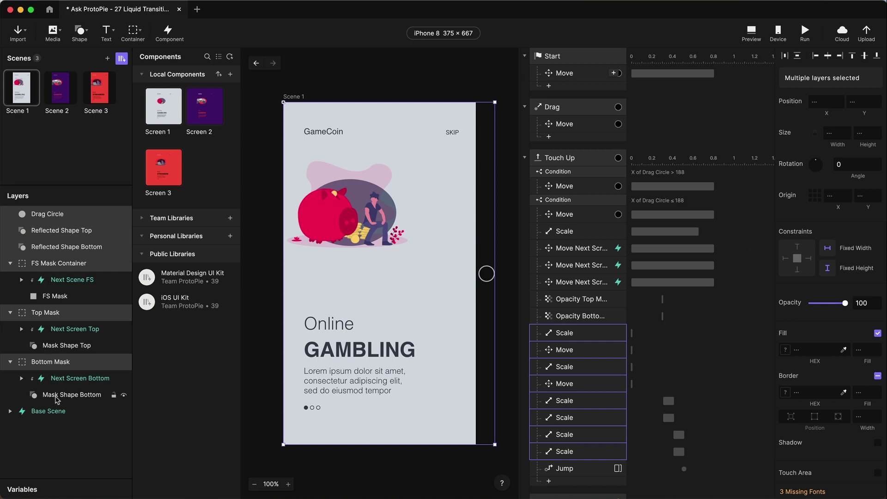
Step: Collapse the Top Mask, FS Mask Container and Bottom Mask groups, then select Drag Circle through Bottom Mask
left_click(10, 312)
left_click(10, 263)
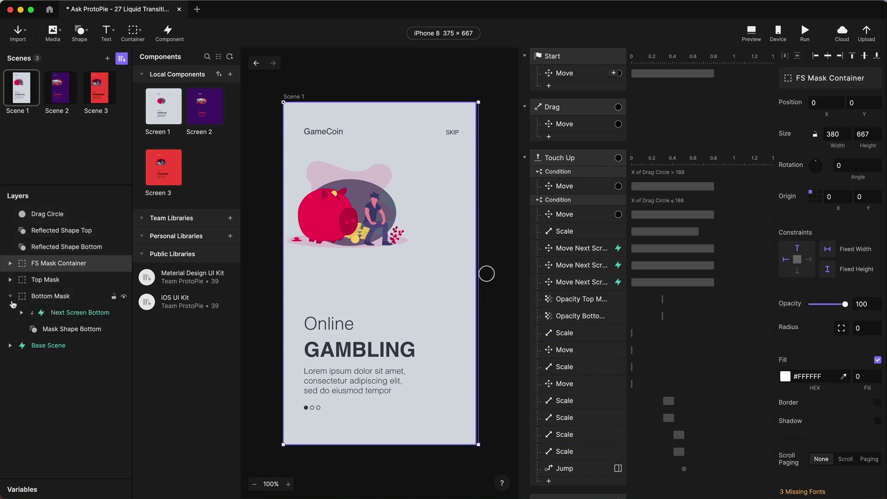
left_click(11, 296)
left_click(10, 296)
left_click(10, 296)
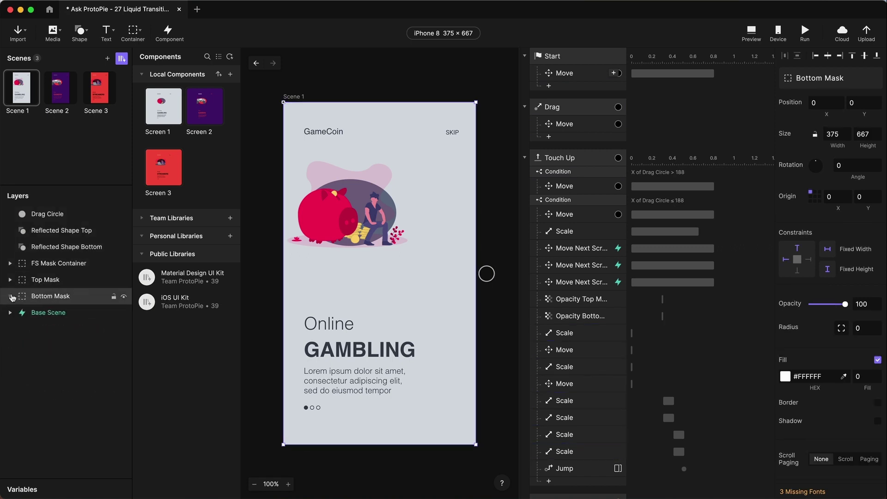
left_click(55, 216)
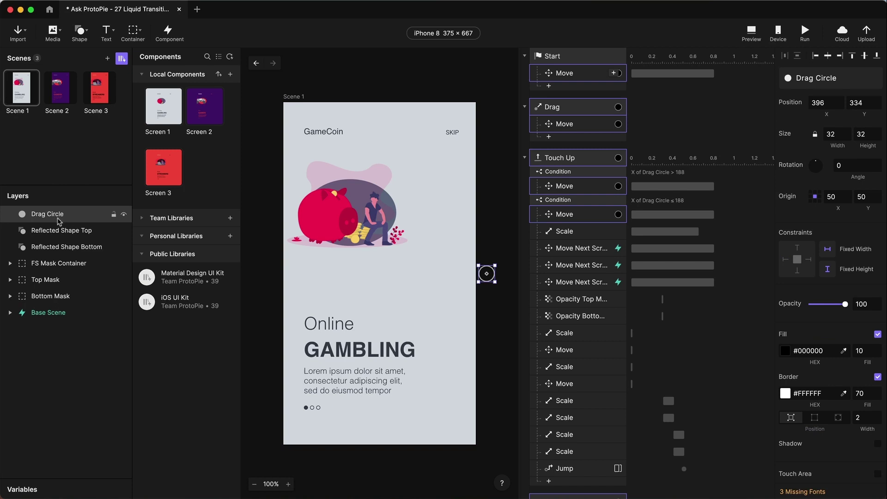
left_click(60, 298, "shift")
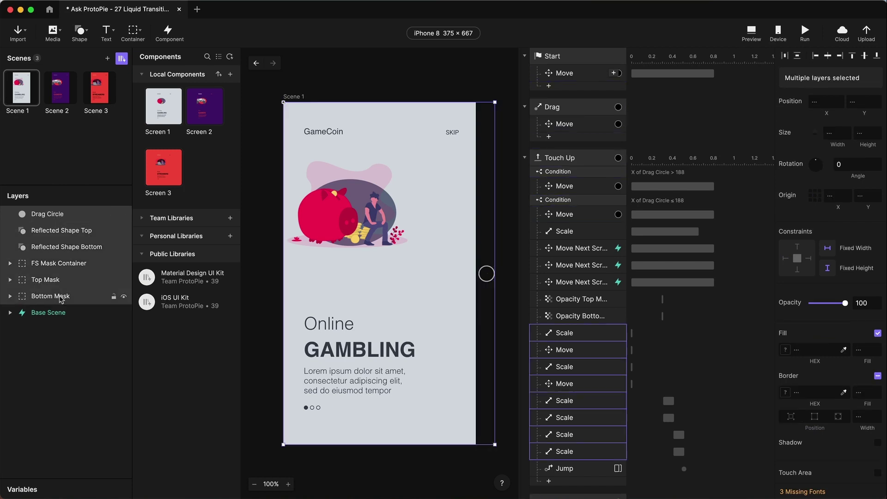
Step: Look at Scene 2 and the Edit menu, then return to Scene 1 without pasting
left_click(59, 98)
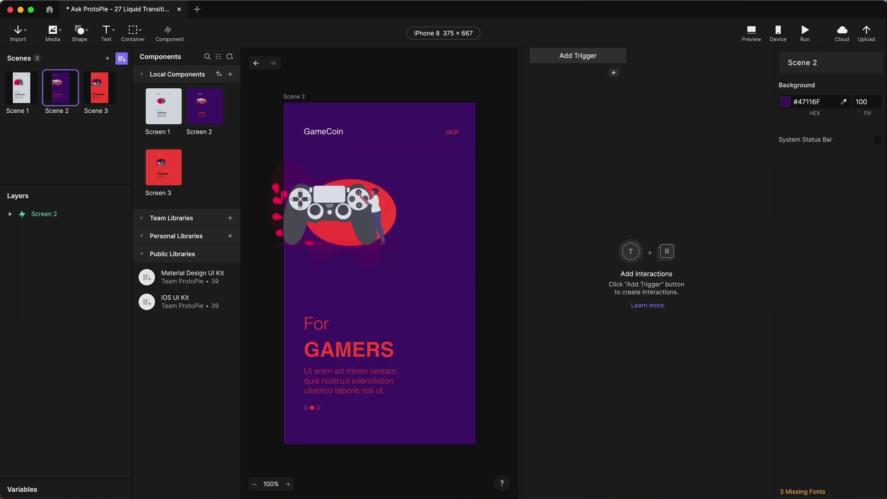
left_click(94, 1)
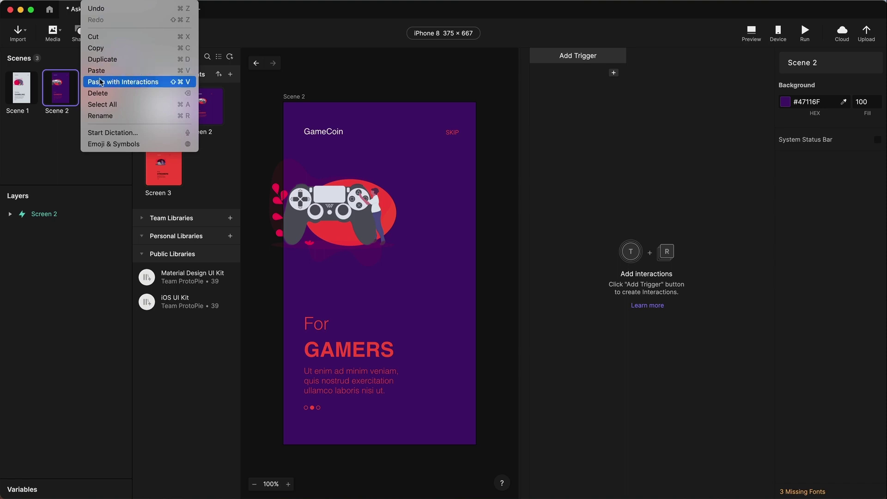
left_click(20, 92)
left_click(18, 93)
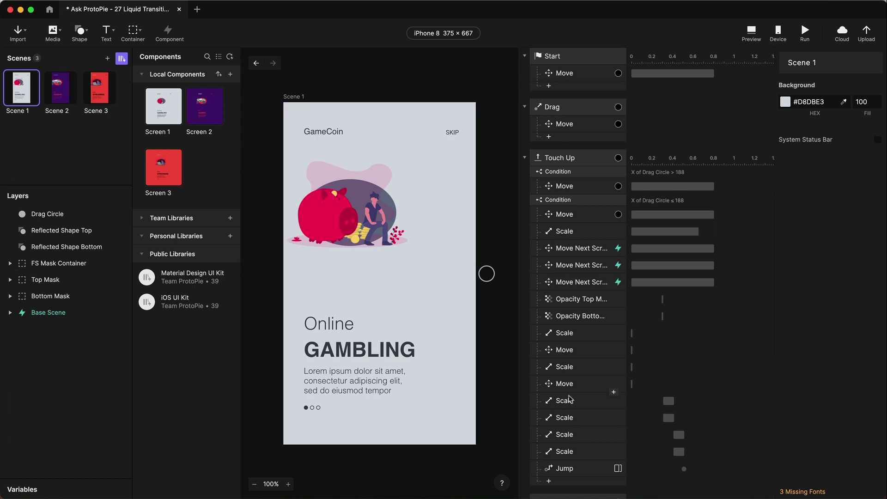
Step: In Scene 2, paste the copied swipe layers with their interactions above Screen 2
left_click(63, 90)
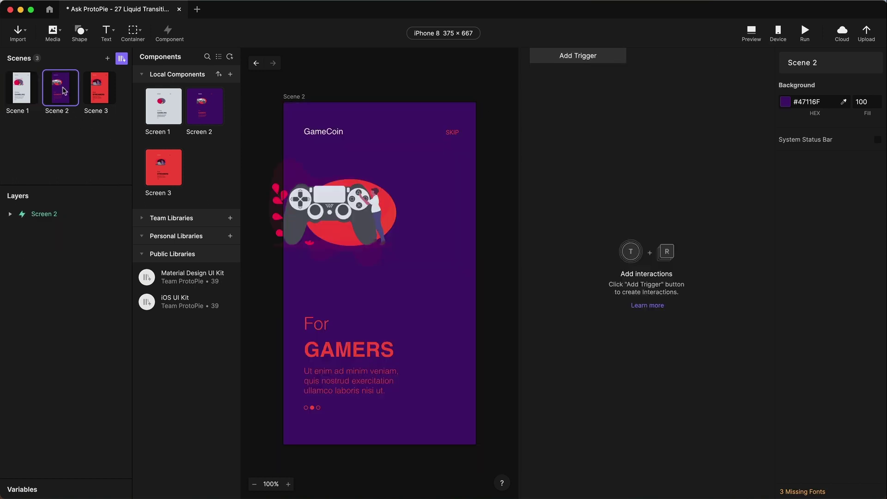
left_click(52, 213)
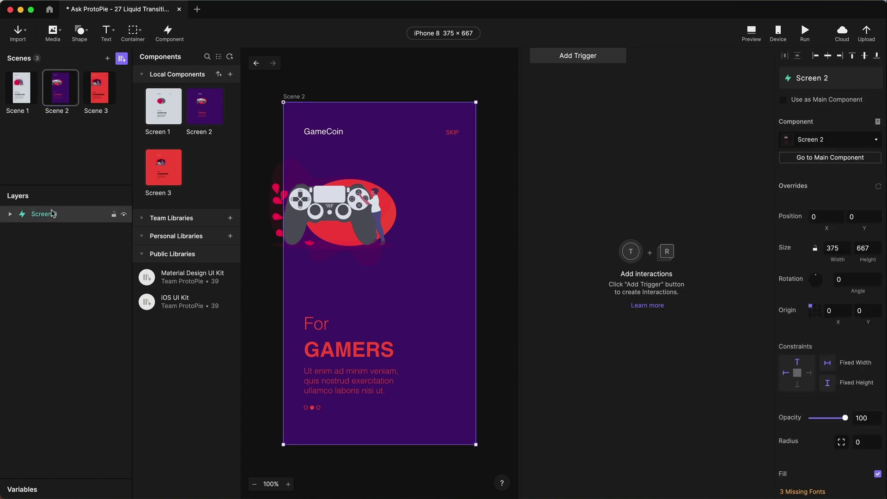
left_click(92, 1)
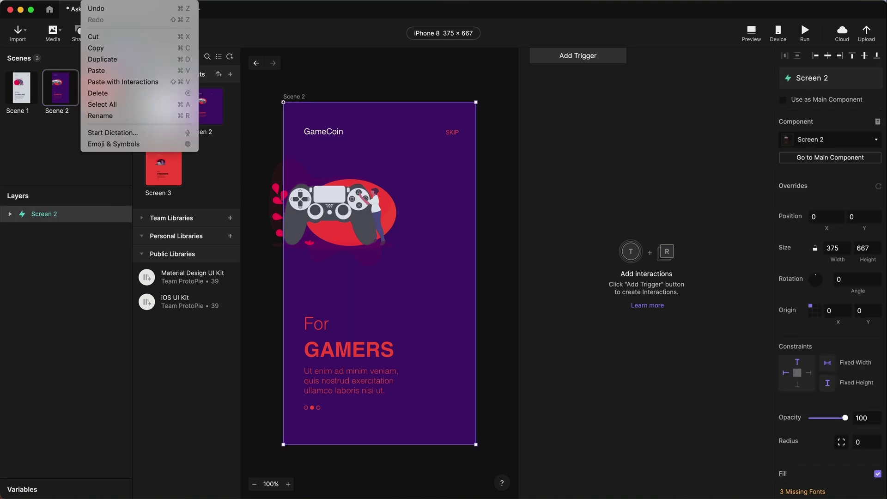
left_click(114, 83)
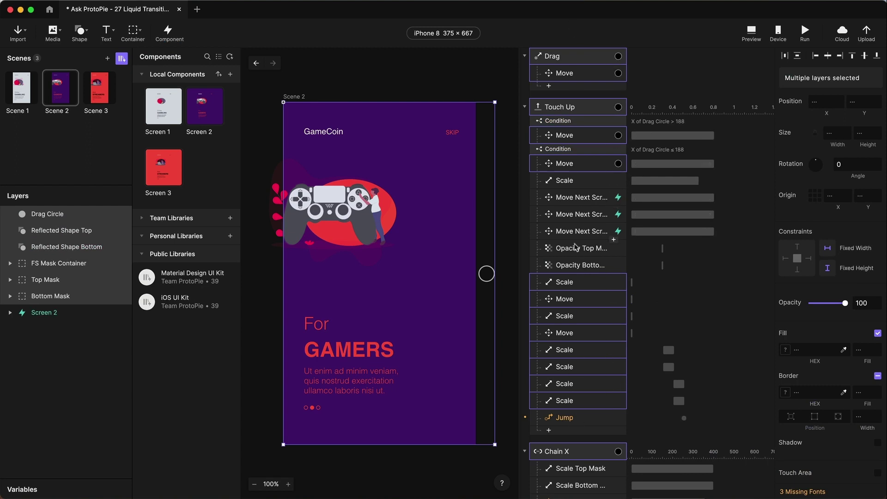
scroll(575, 409, "down", 5)
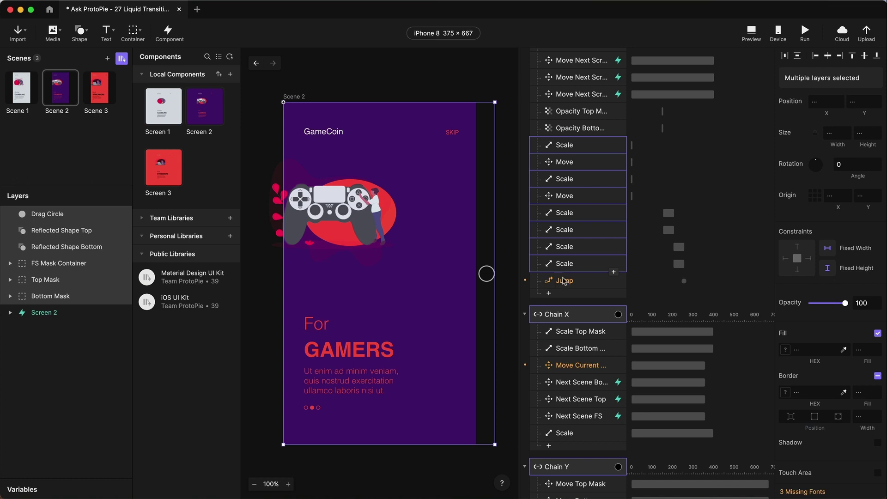
scroll(543, 280, "up", 5)
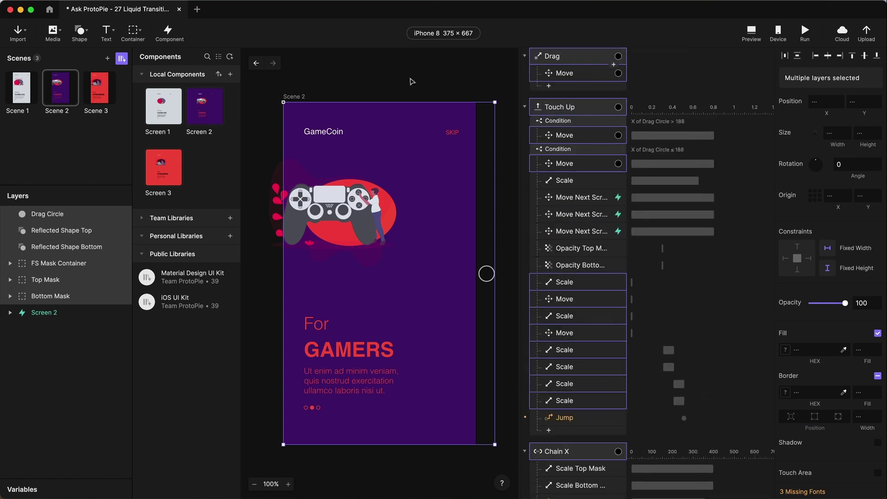
left_click(26, 88)
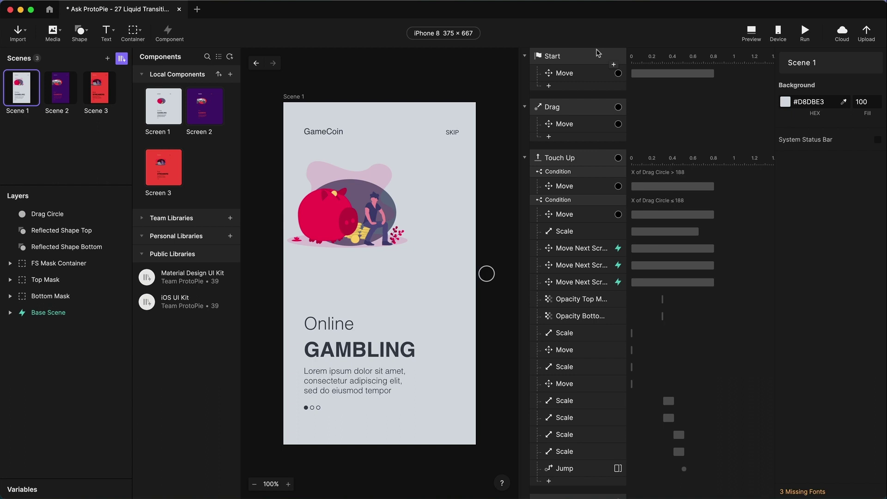
left_click(573, 61)
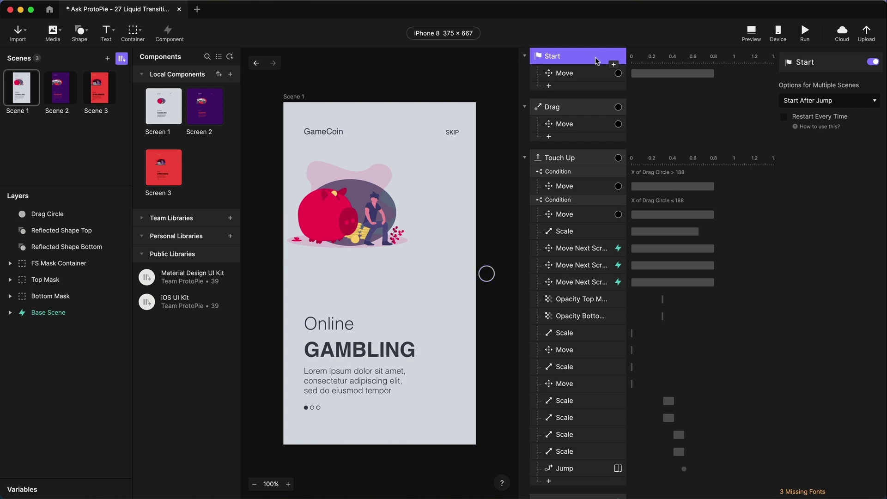
Step: Paste a Start trigger with a Move response into Scene 2 and place it first in the list
left_click(62, 88)
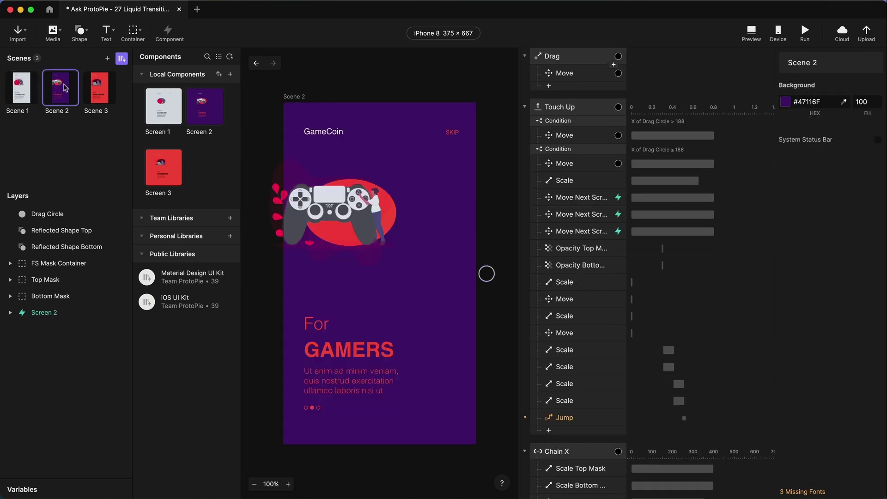
left_click(585, 60)
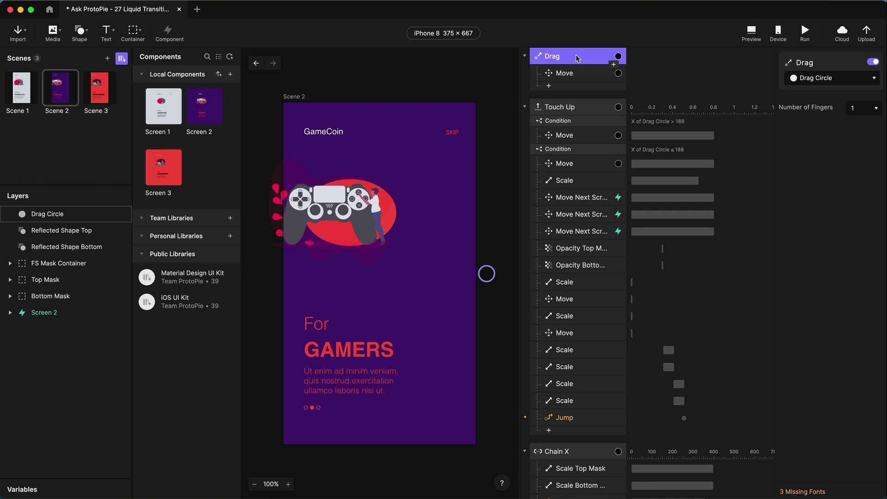
key("super+v")
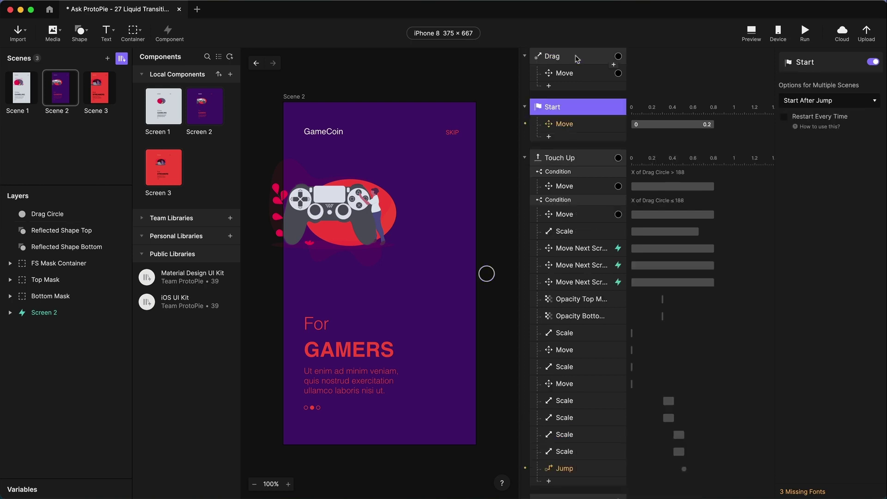
left_click_drag(576, 73, 575, 54)
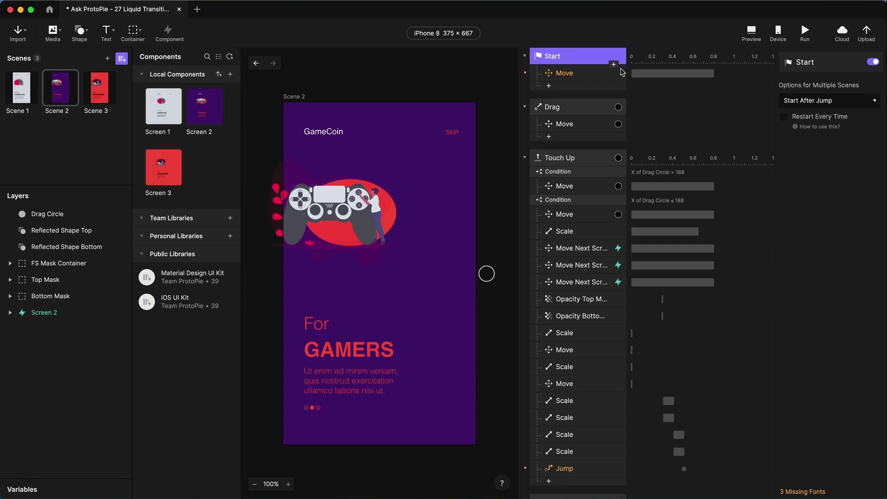
scroll(575, 88, "down", 10)
scroll(576, 220, "down", 5)
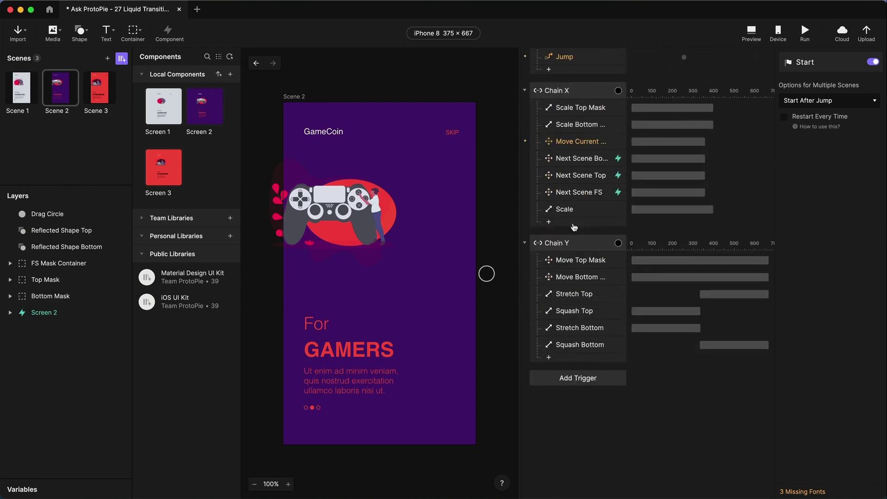
scroll(576, 220, "up", 15)
Step: Make the Start trigger's Move response target Drag Circle
left_click(568, 74)
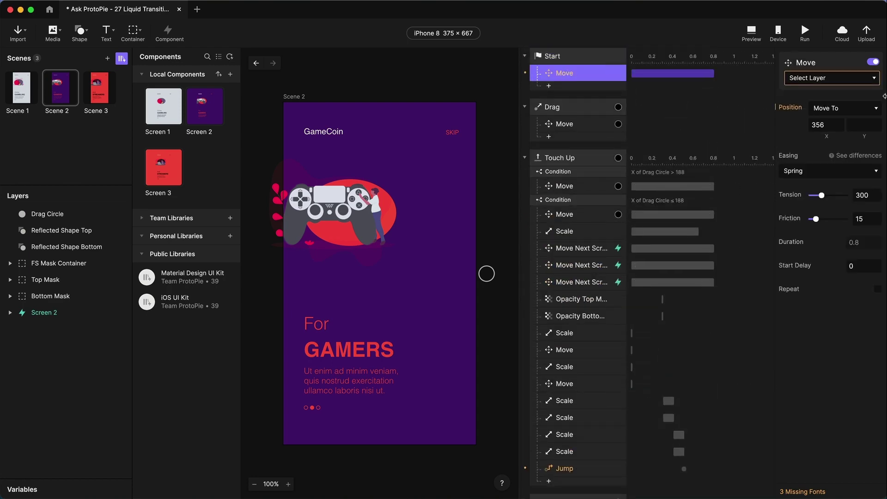
left_click(822, 78)
left_click(815, 118)
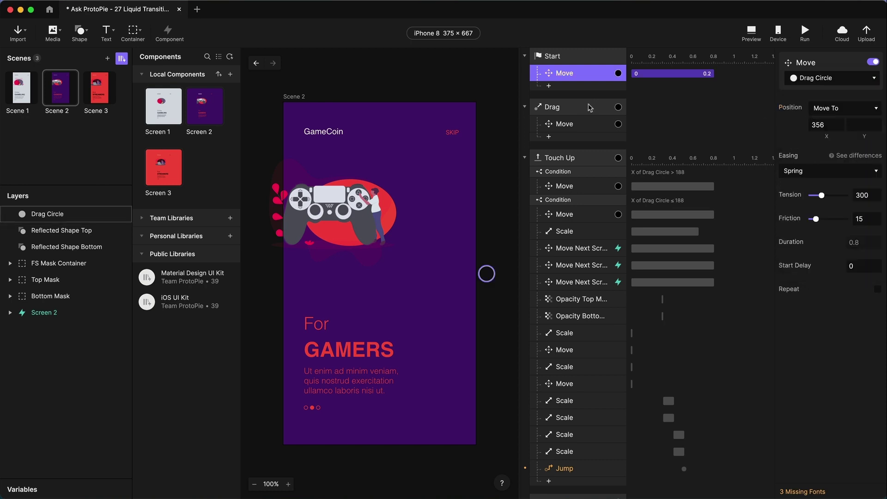
scroll(593, 106, "down", 8)
Step: Point the Jump response at Scene 3, keeping the transition as None
left_click(589, 255)
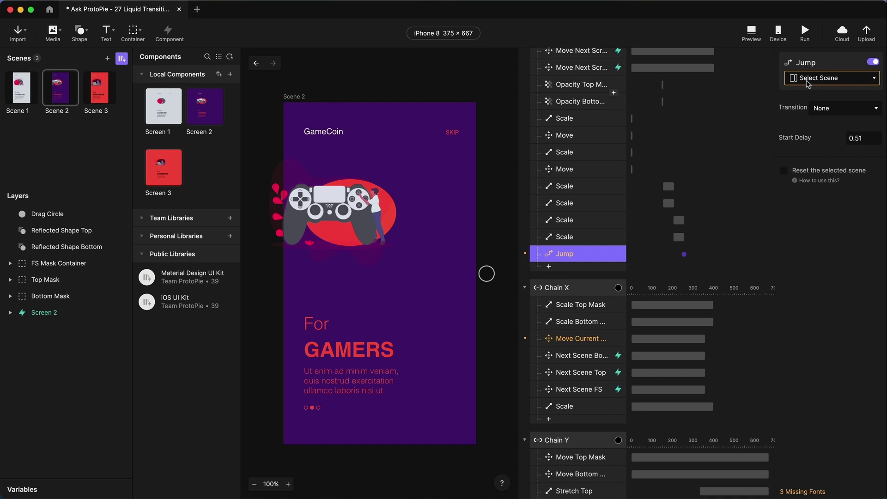
left_click(838, 108)
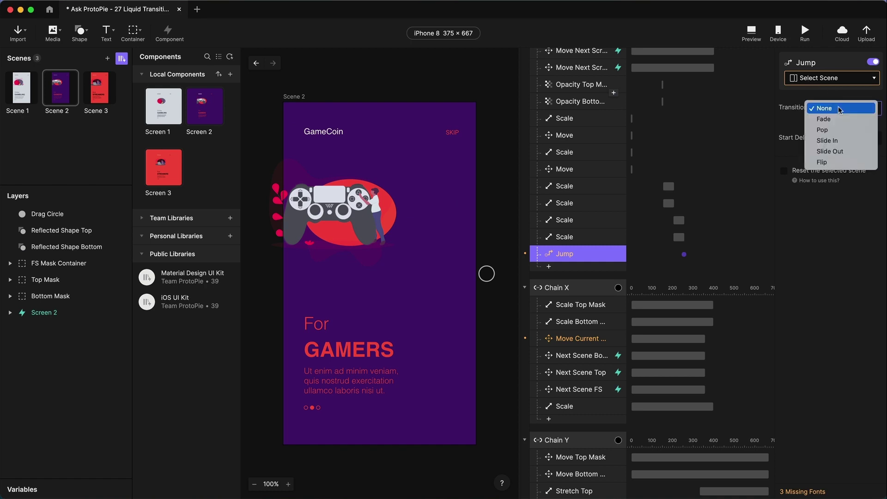
left_click(838, 108)
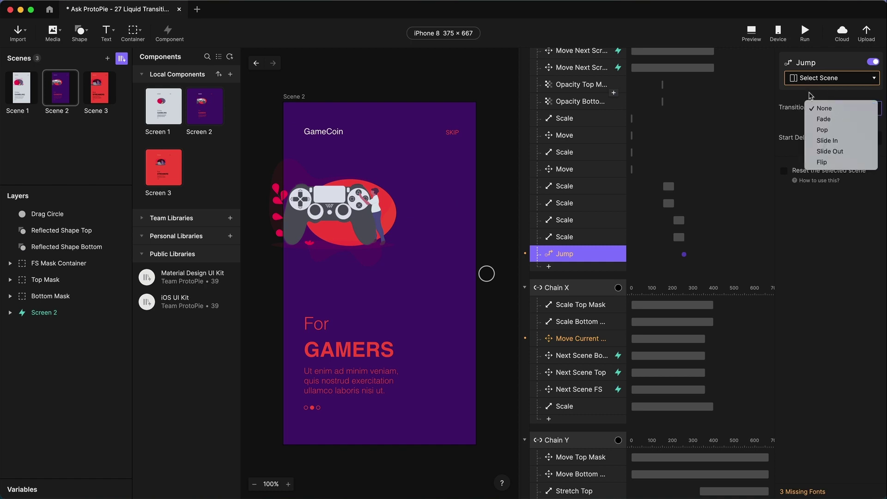
left_click(823, 79)
left_click(825, 146)
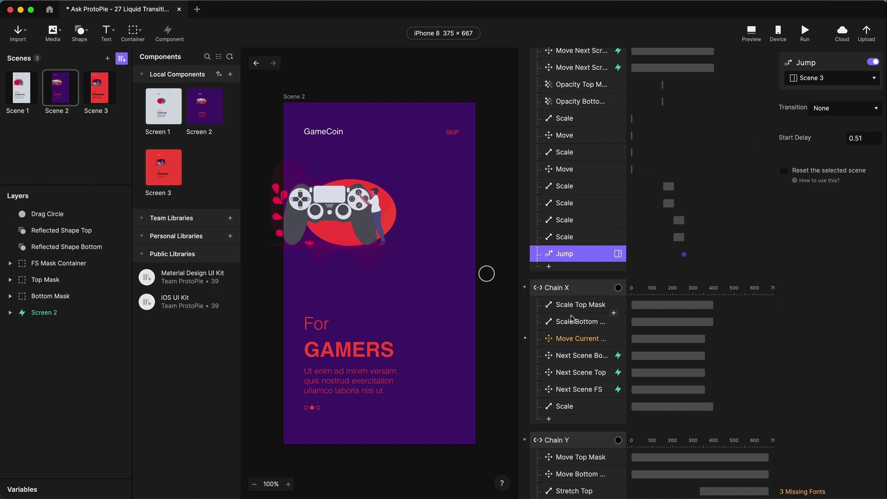
Step: Select Chain X's Move Current response and list its target layers
scroll(577, 299, "down", 2)
left_click(578, 292)
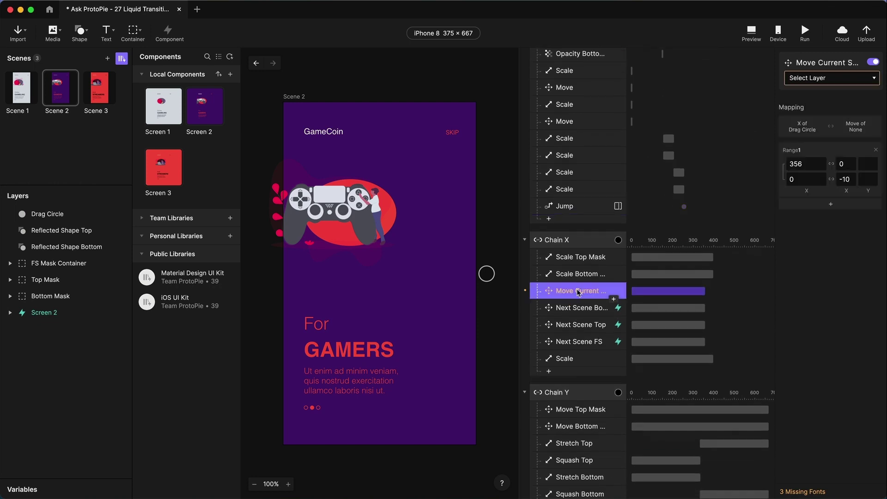
left_click(820, 86)
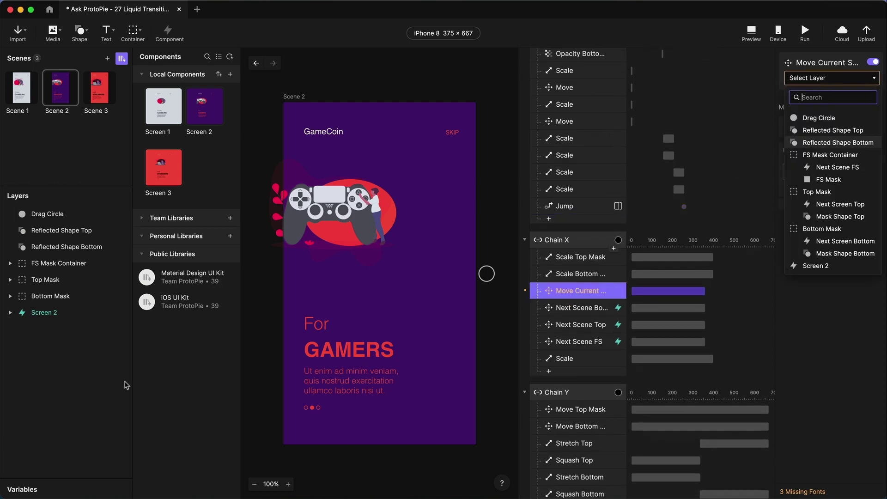
Step: Rename the Screen 2 layer to 'Current Scene'
key("Escape")
double_click(49, 314)
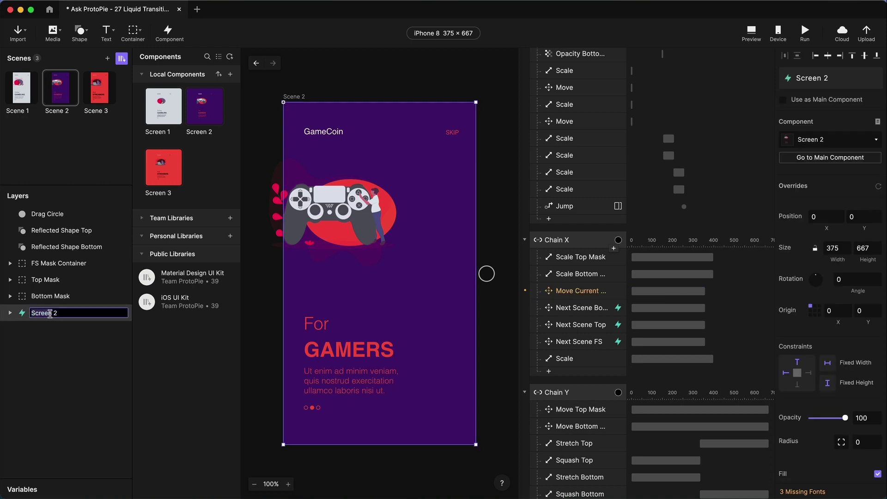
type("CURRENT SCEC")
key("super+a")
type("Curr")
key("BackSpace")
type("n")
key("Return")
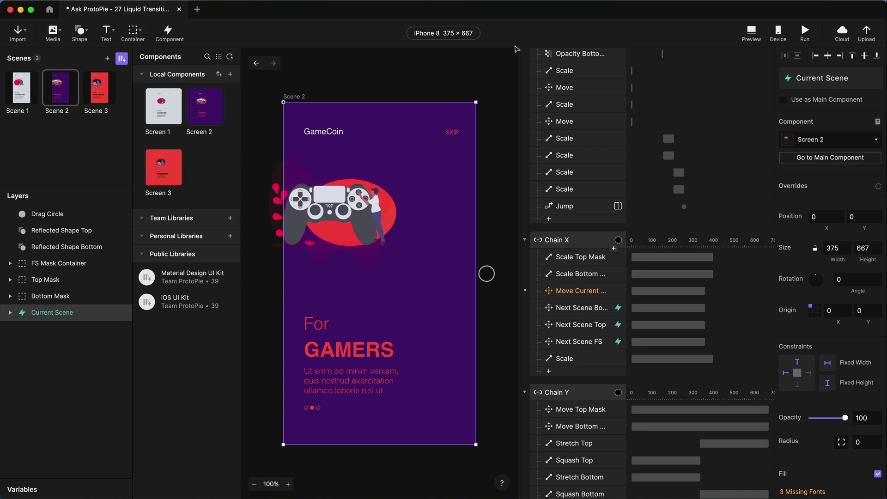
Step: Set Chain X's Move Current response to move the Current Scene layer
left_click(833, 138)
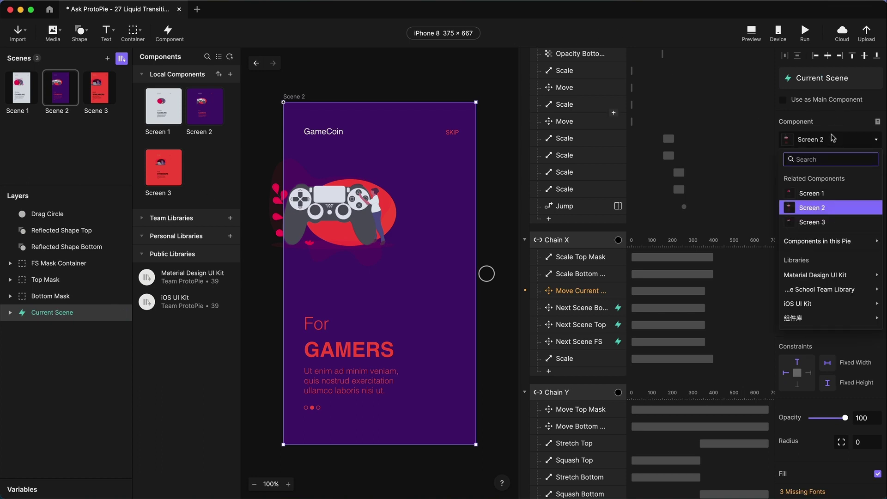
left_click(824, 110)
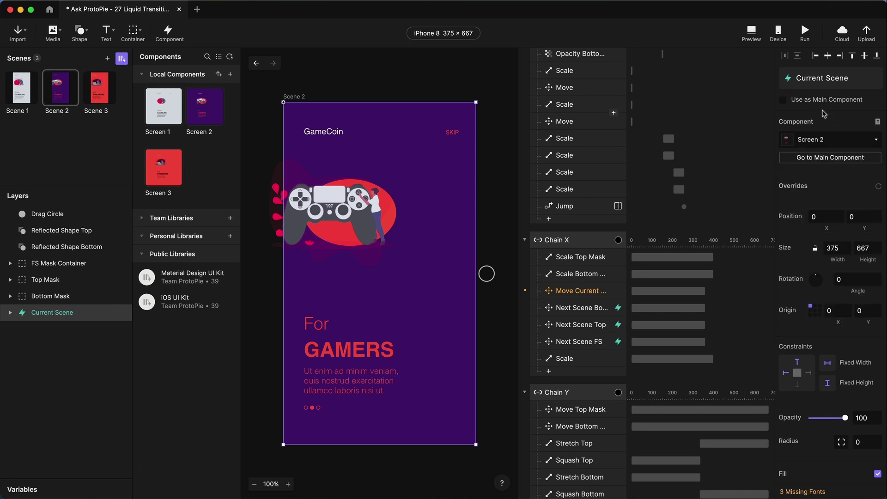
left_click(597, 295)
left_click(831, 77)
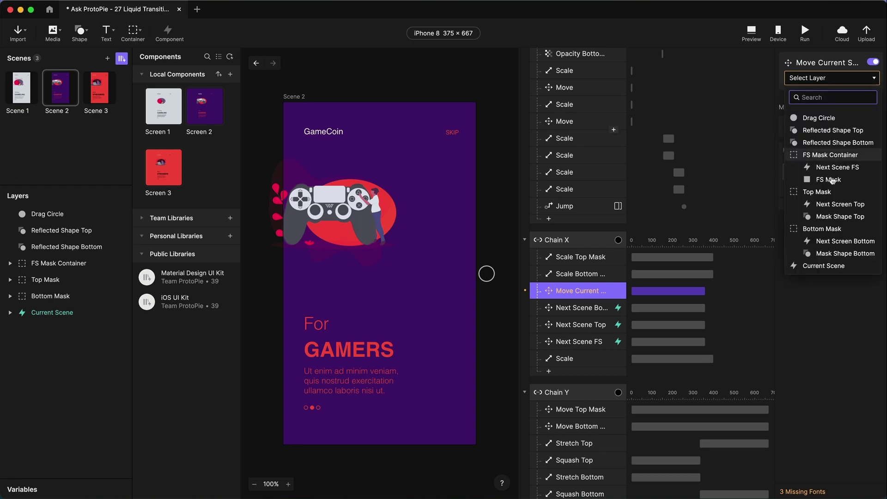
left_click(829, 267)
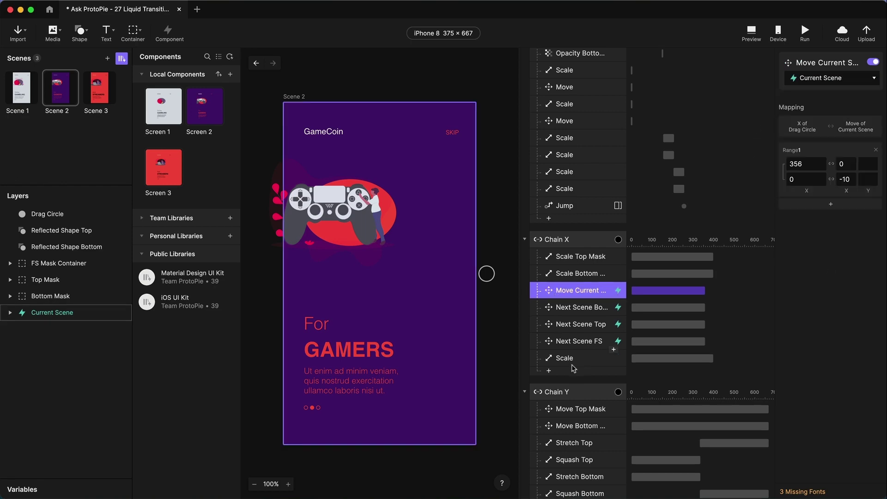
scroll(574, 368, "down", 5)
scroll(564, 367, "up", 10)
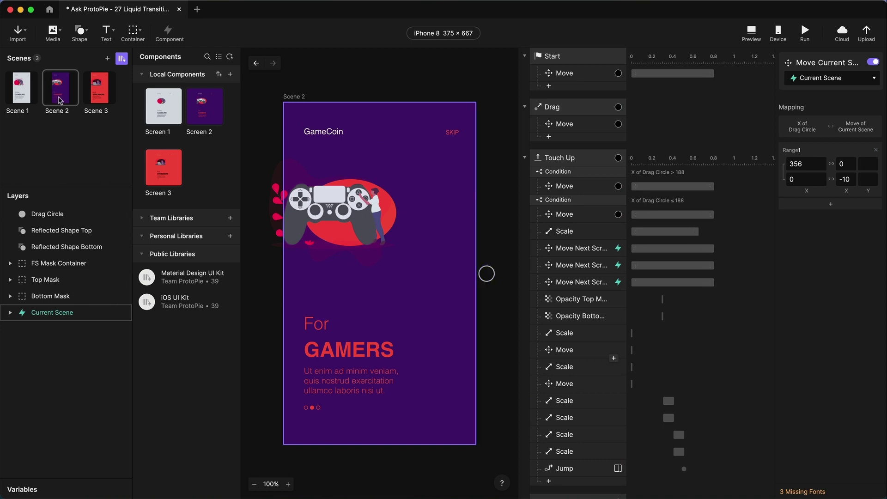
Step: Expand the three mask groups and switch Next Scene FS to the Screen 3 component
left_click(10, 262)
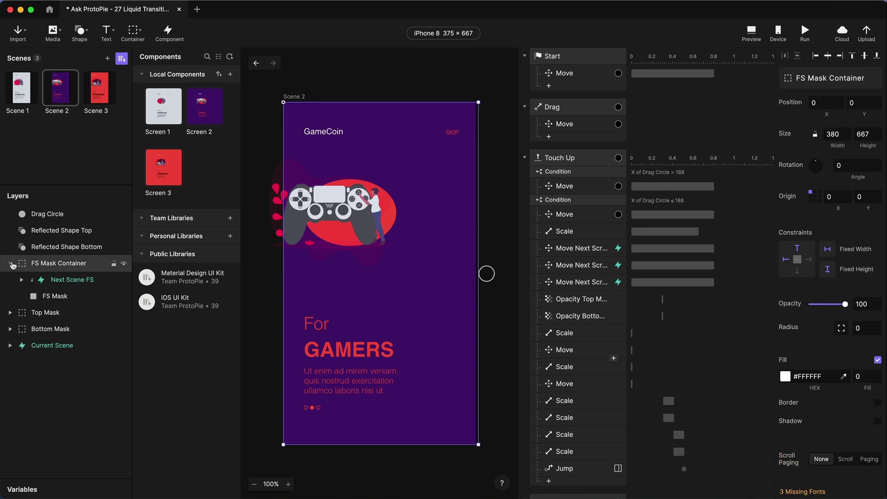
left_click(9, 312)
left_click(10, 362)
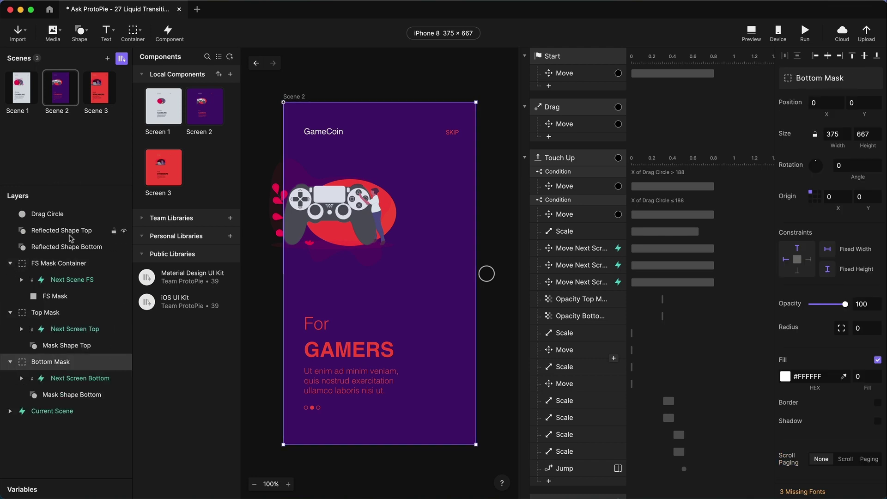
left_click(83, 283)
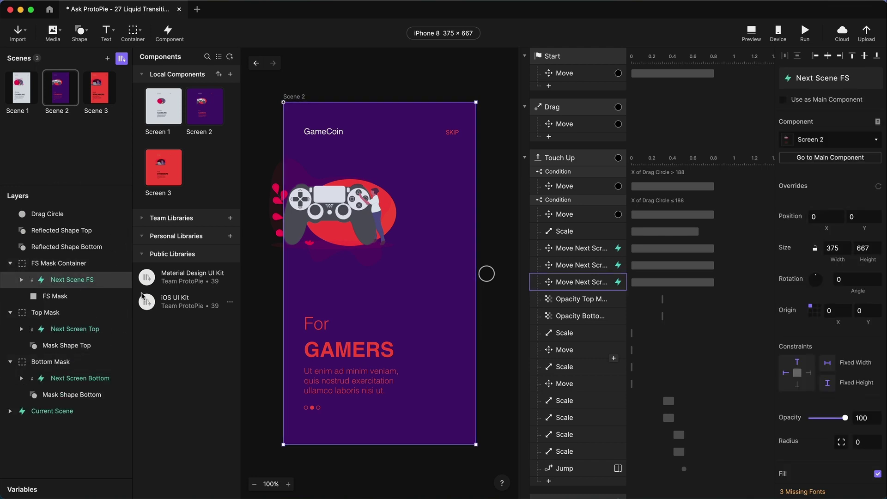
left_click(840, 139)
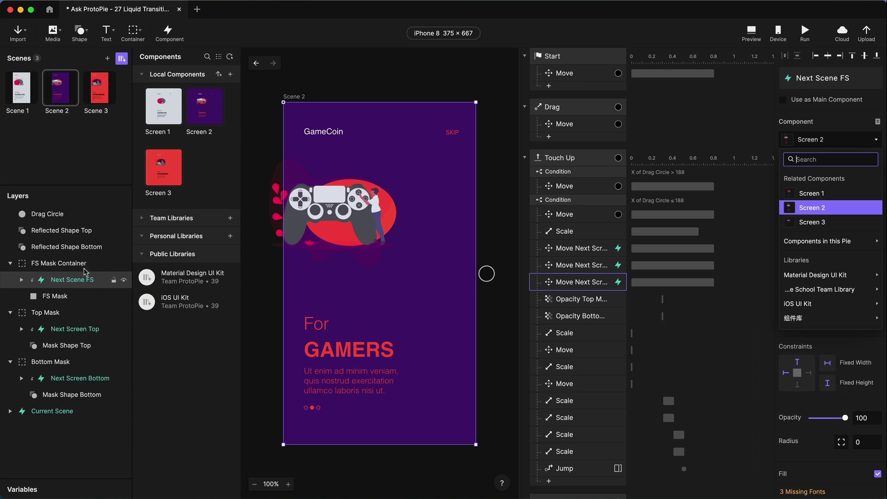
left_click(812, 223)
Step: Switch Next Screen Top and Next Screen Bottom to the Screen 3 component as well
left_click(65, 329)
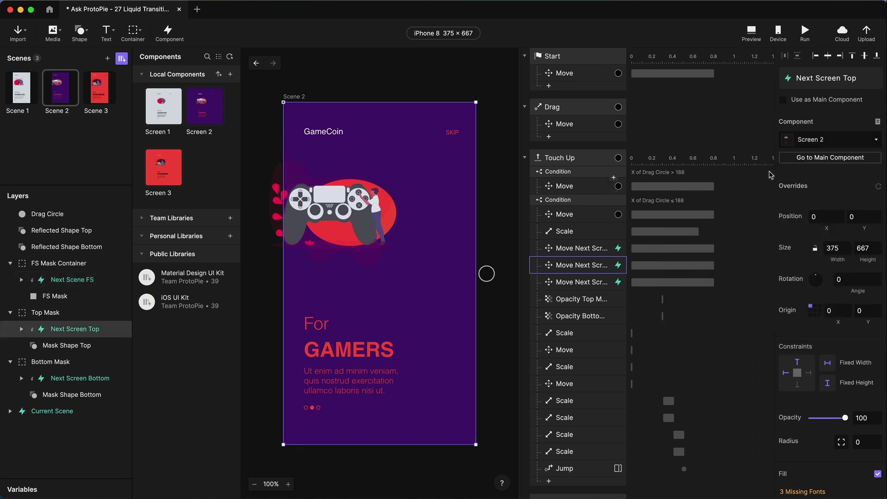
left_click(830, 145)
left_click(823, 217)
left_click(87, 378)
left_click(830, 140)
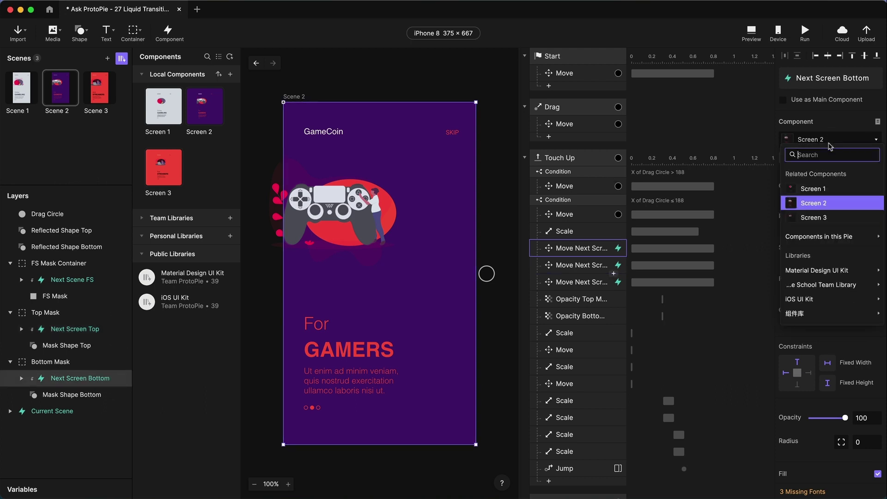
left_click(823, 217)
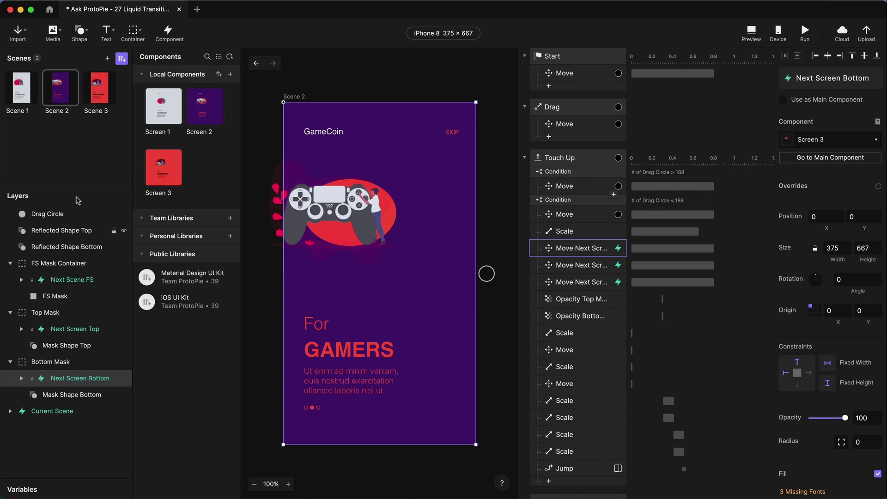
Step: Copy Scene 3's #F44C3D and apply it as fill to FS Mask and both Mask Shapes
left_click(100, 90)
left_click(816, 102)
key("super+c")
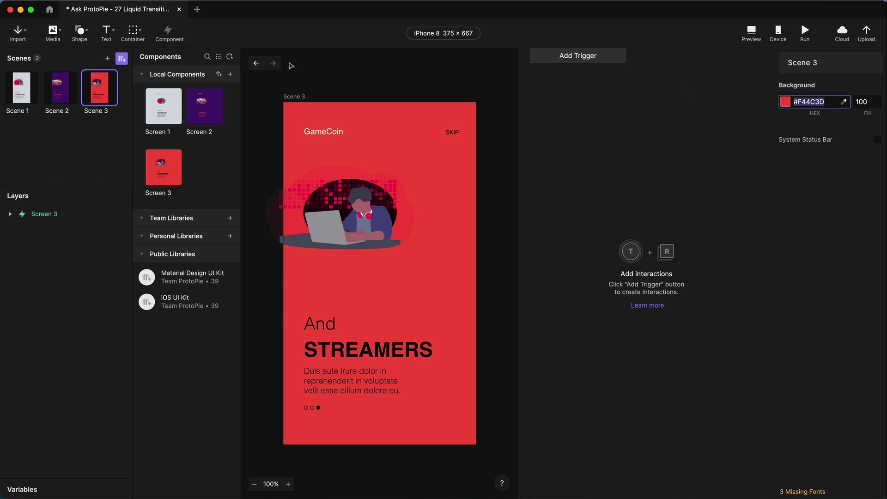
left_click(68, 96)
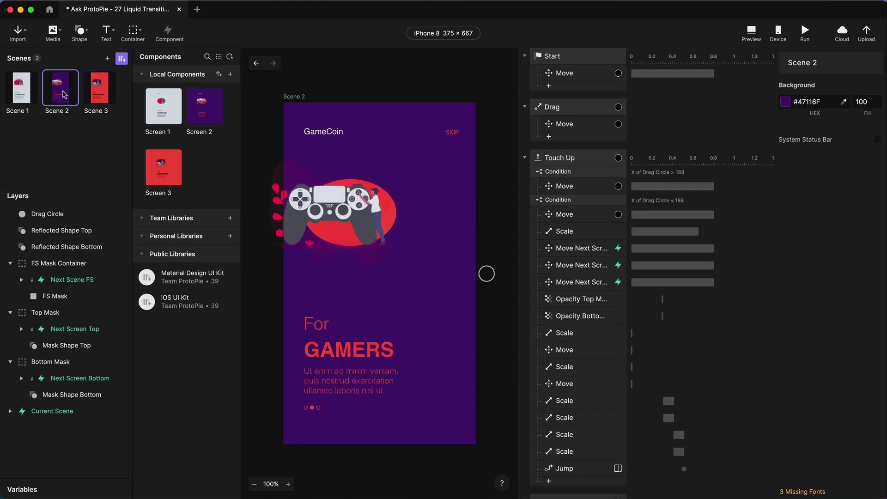
left_click(54, 297)
left_click(86, 346, "super")
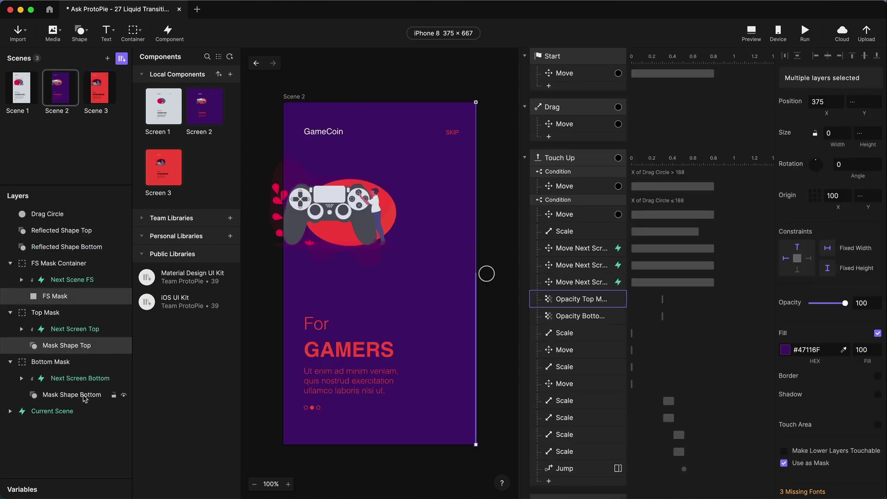
left_click(85, 395, "super")
left_click(811, 350)
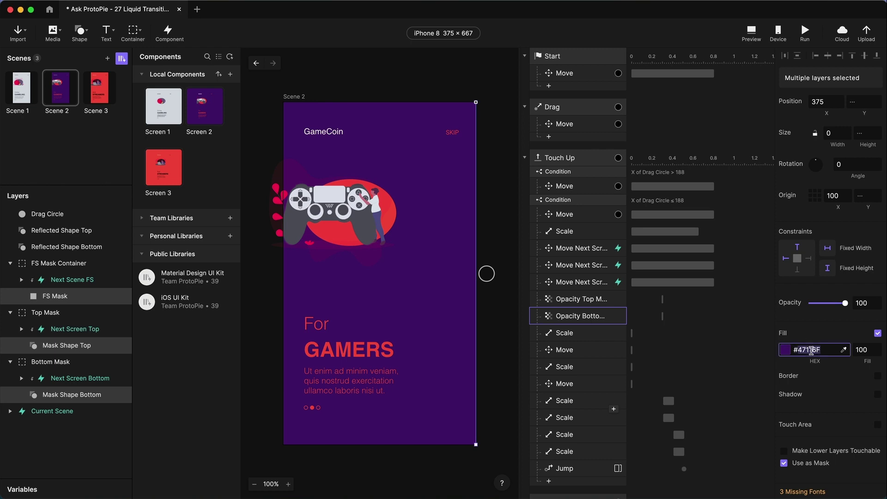
key("Return")
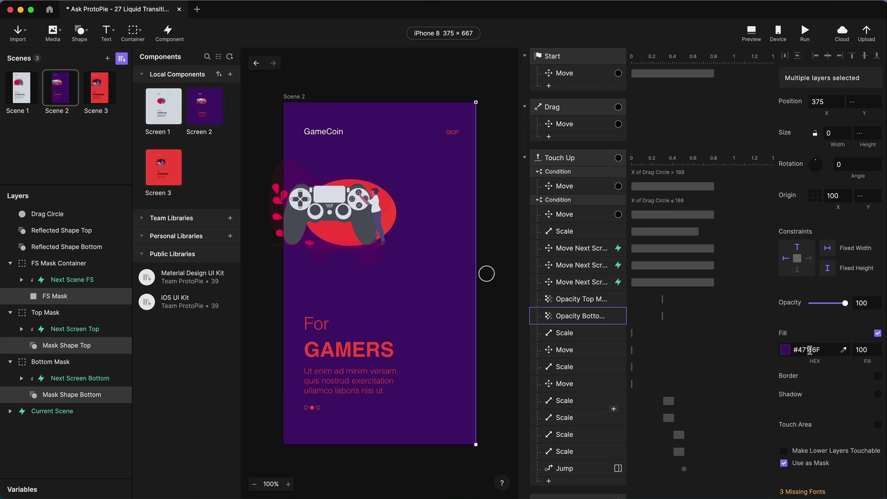
left_click(808, 349)
key("super+v")
key("Return")
Step: Fill both Reflected Shapes with Scene 2's purple #47116F using the eyedropper
left_click(55, 229)
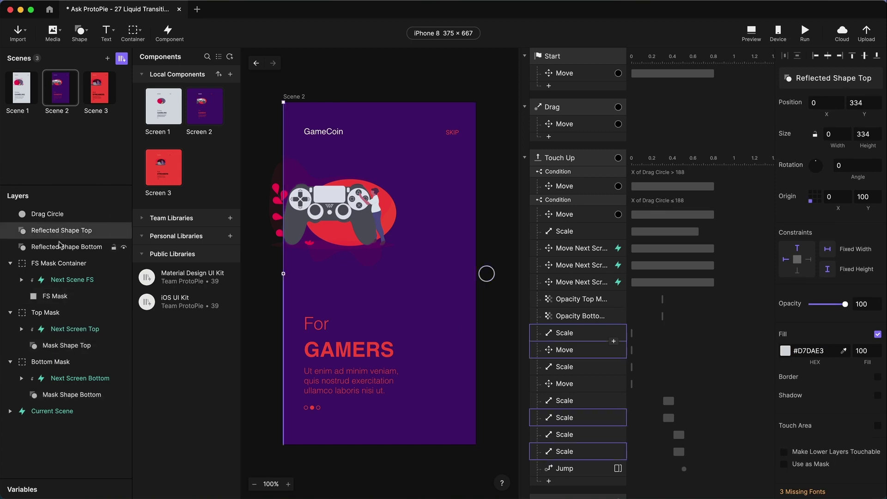
left_click(59, 246, "shift")
left_click(785, 349)
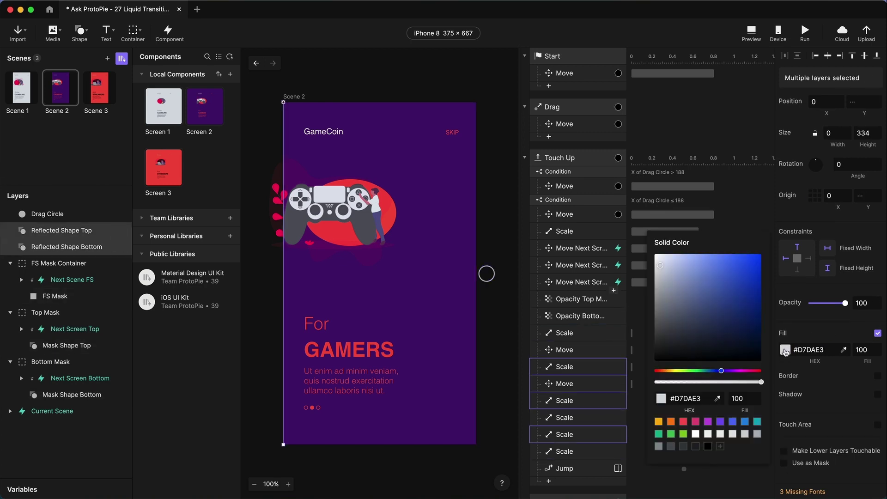
left_click(717, 398)
left_click(438, 184)
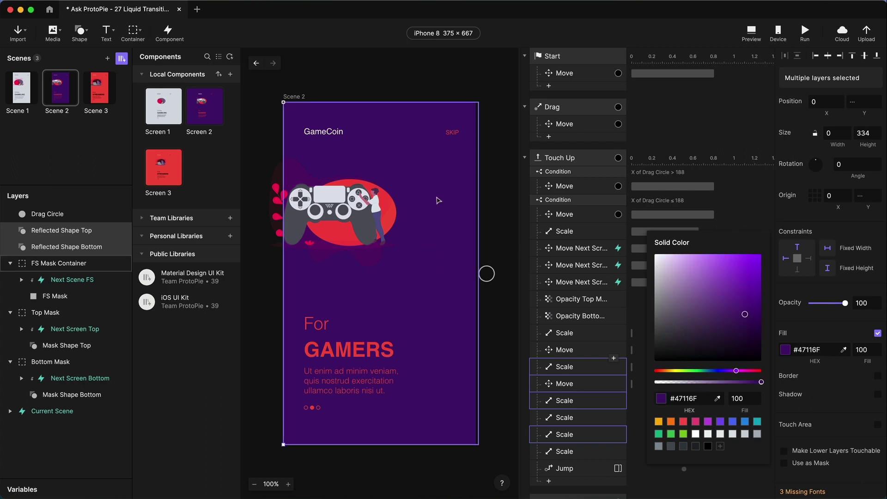
left_click(412, 63)
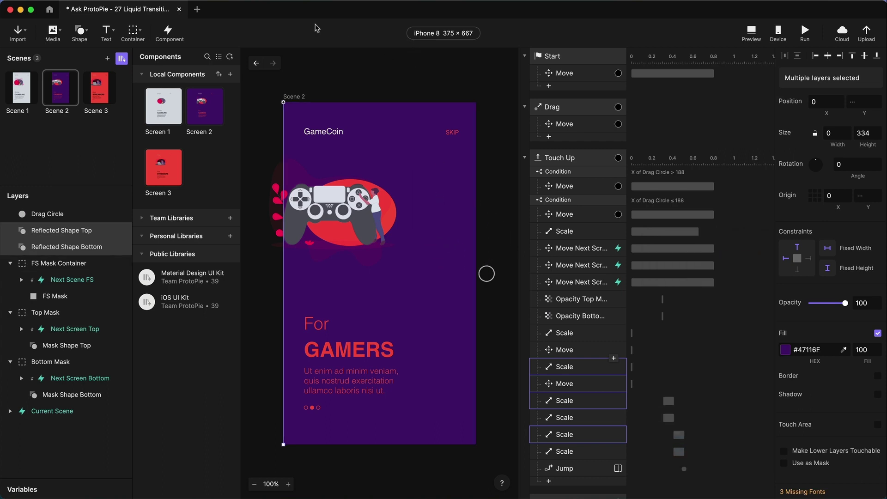
Step: Preview from Scene 1, swiping twice through GAMERS to the red STREAMERS screen, then open Scene 3
left_click(16, 94)
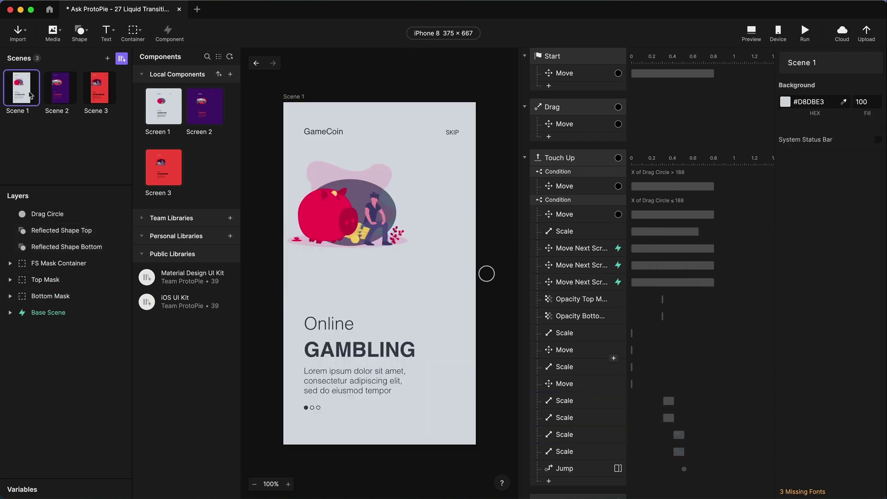
left_click(749, 31)
left_click_drag(486, 285, 408, 233)
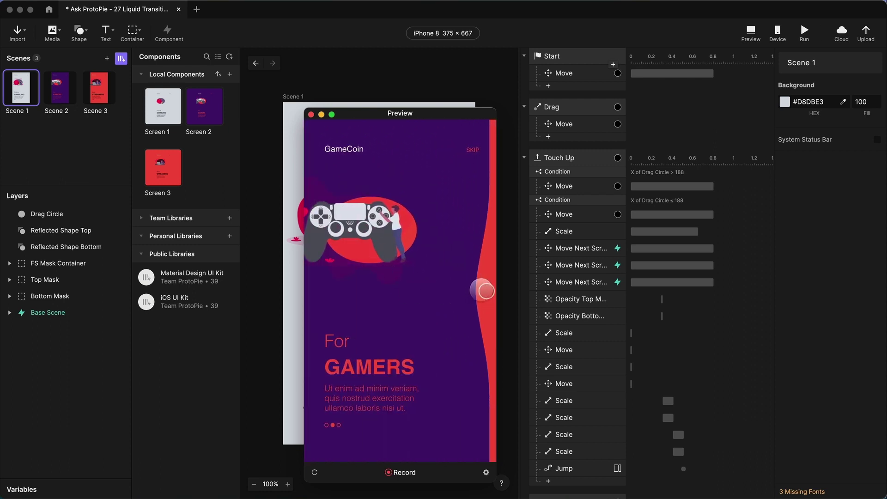
left_click_drag(484, 289, 351, 358)
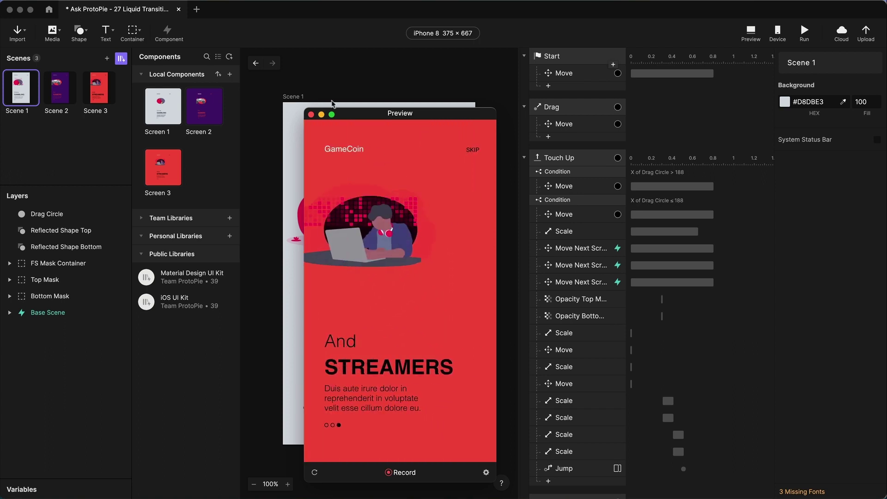
left_click(105, 95)
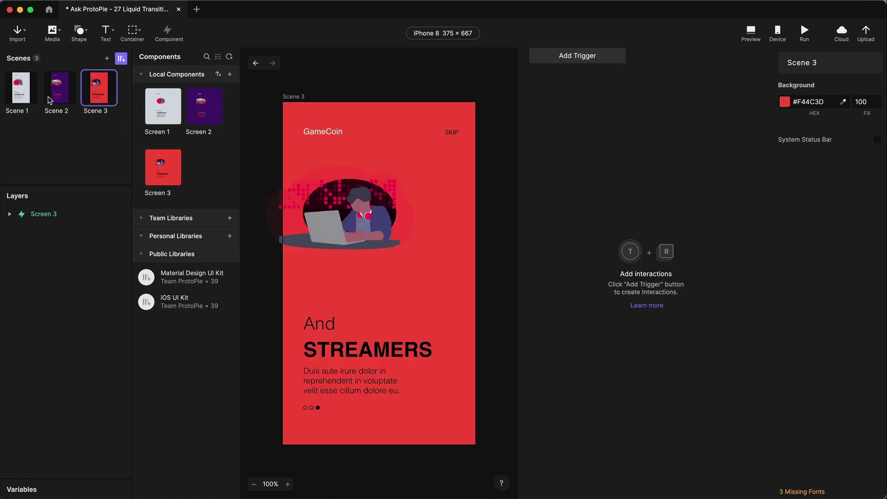
Step: Copy Scene 1's Drag Circle through Bottom Mask layers into Scene 3 with their interactions
left_click(24, 94)
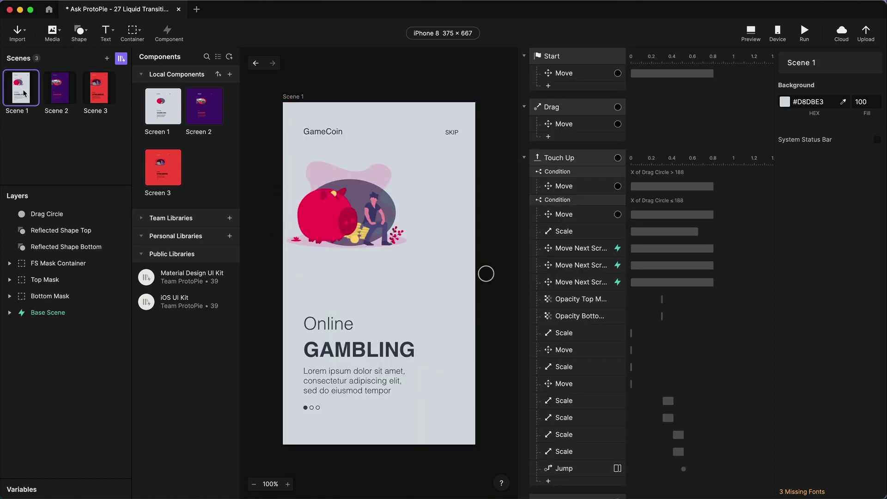
left_click(56, 216)
left_click(59, 298, "shift")
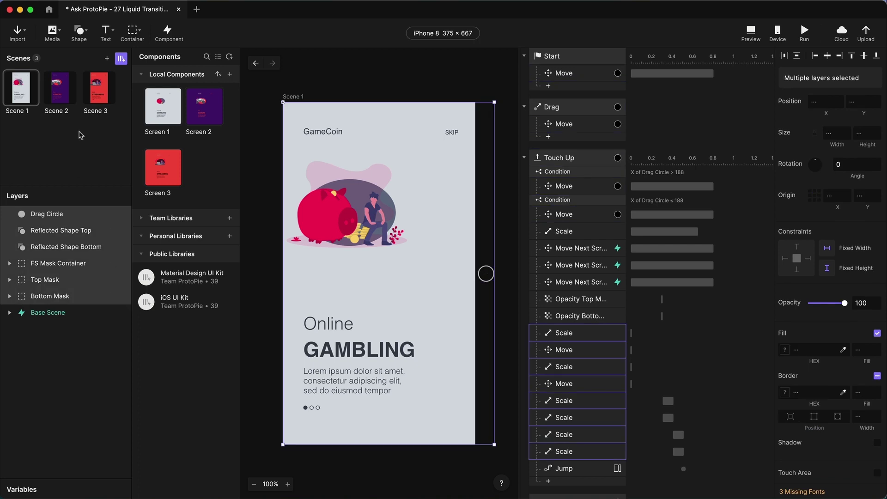
left_click(103, 92)
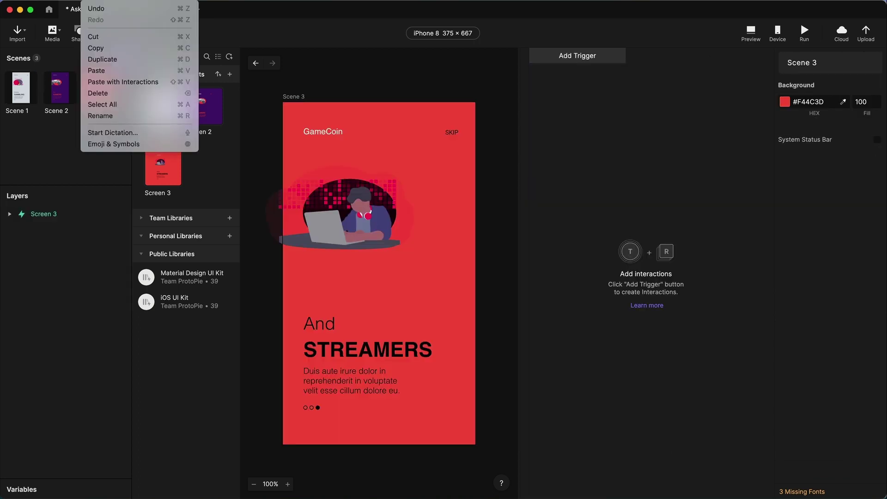
left_click(123, 83)
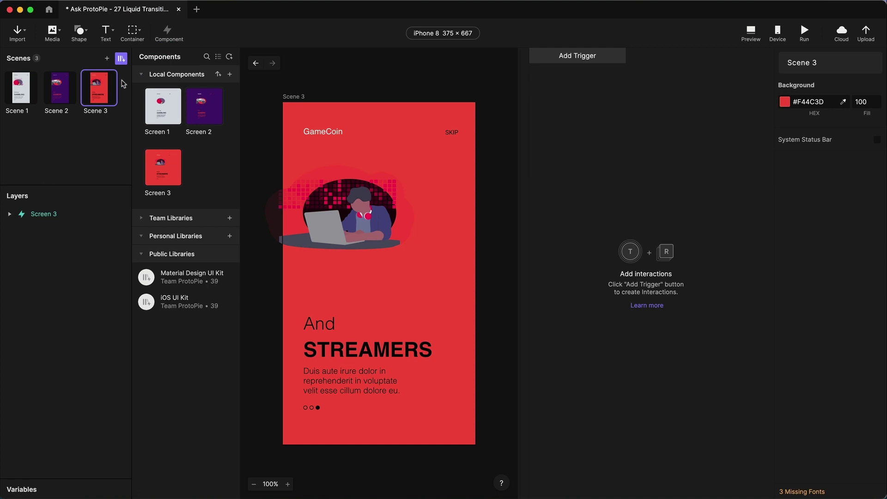
Step: Rename Scene 3's Screen 3 layer to 'Current Scene'
double_click(44, 313)
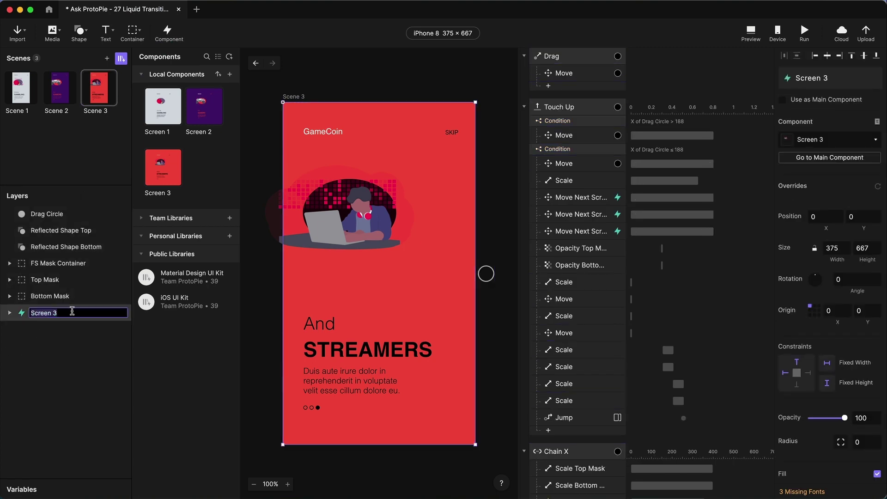
type("Current")
key("Return")
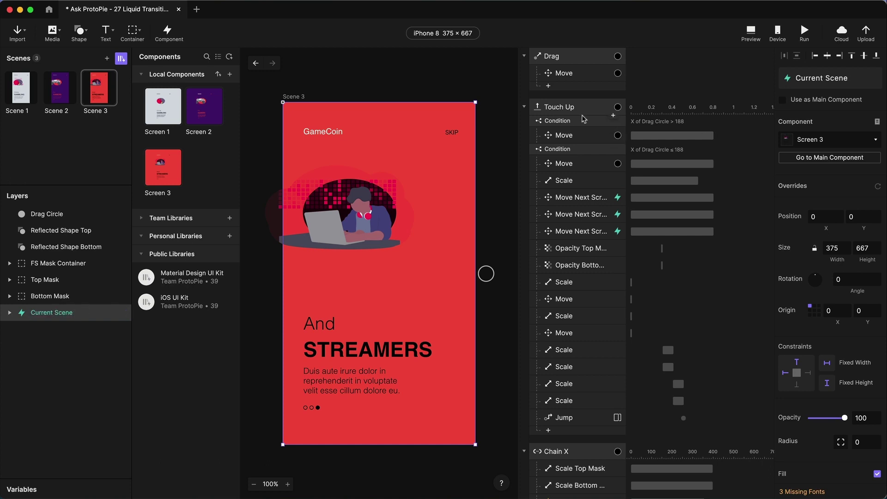
Step: Retarget Chain X's Move Current response to the Current Scene layer
left_click(584, 73)
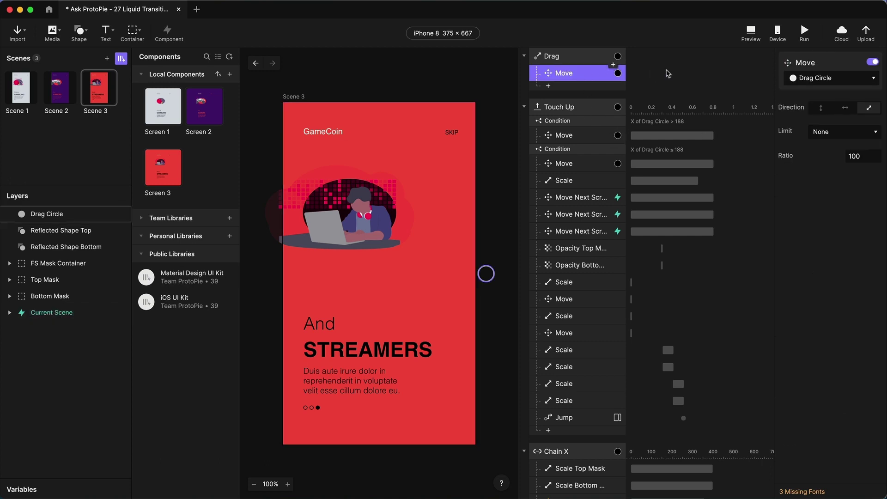
scroll(592, 223, "down", 5)
left_click(576, 305)
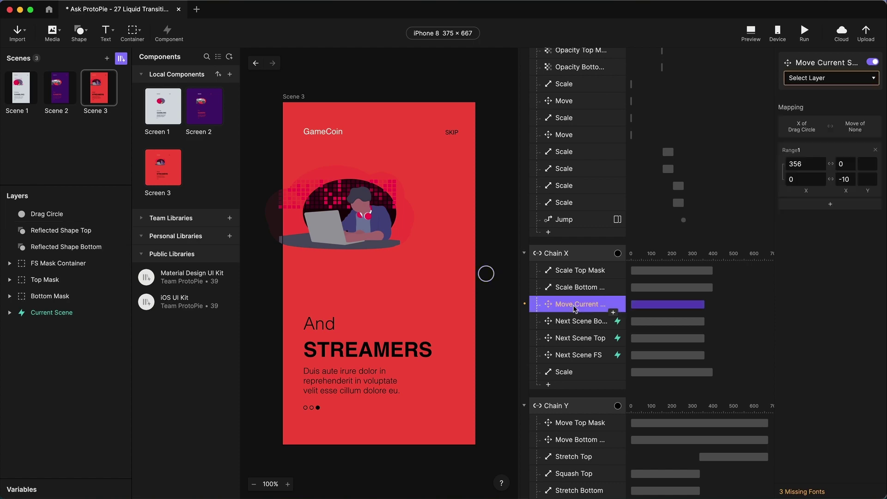
left_click(817, 79)
left_click(831, 265)
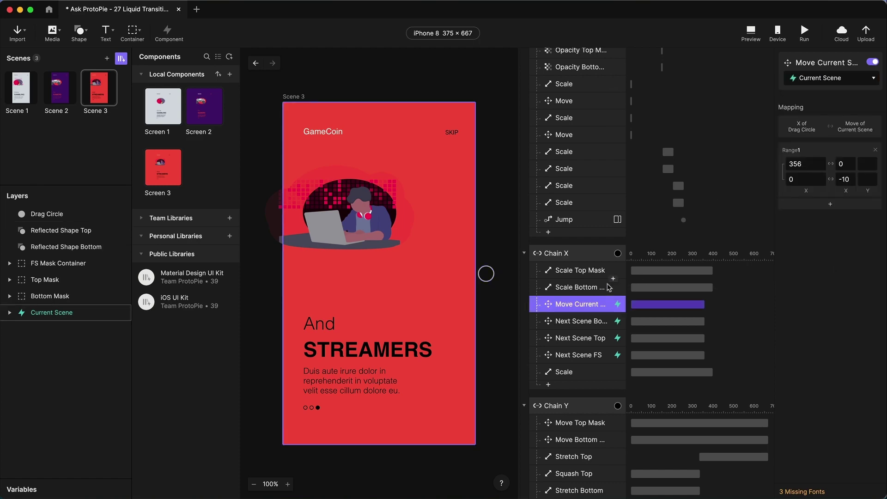
scroll(586, 291, "down", 5)
scroll(587, 291, "up", 10)
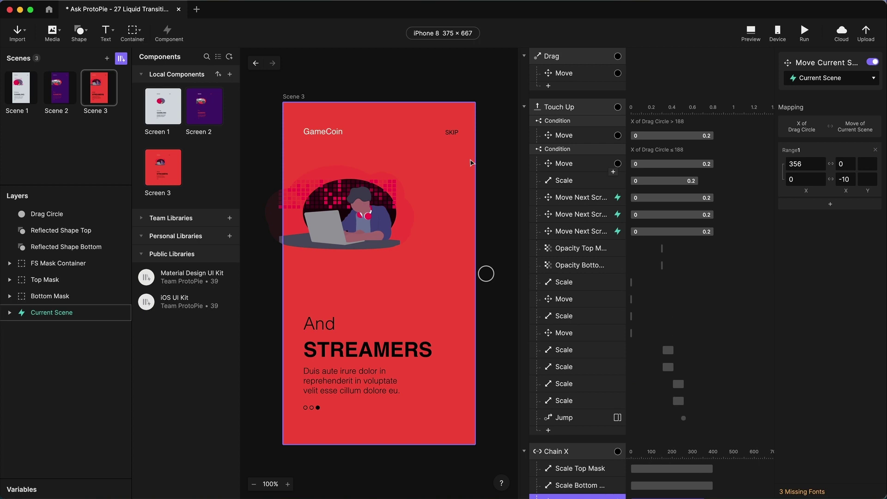
Step: Expand the three mask groups and switch Next Scene FS to the Screen 1 component
left_click(19, 263)
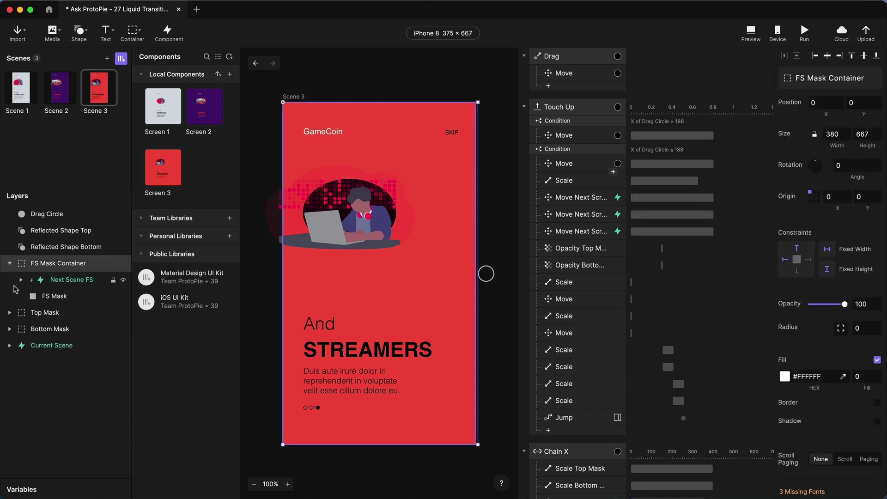
left_click(10, 313)
left_click(10, 361)
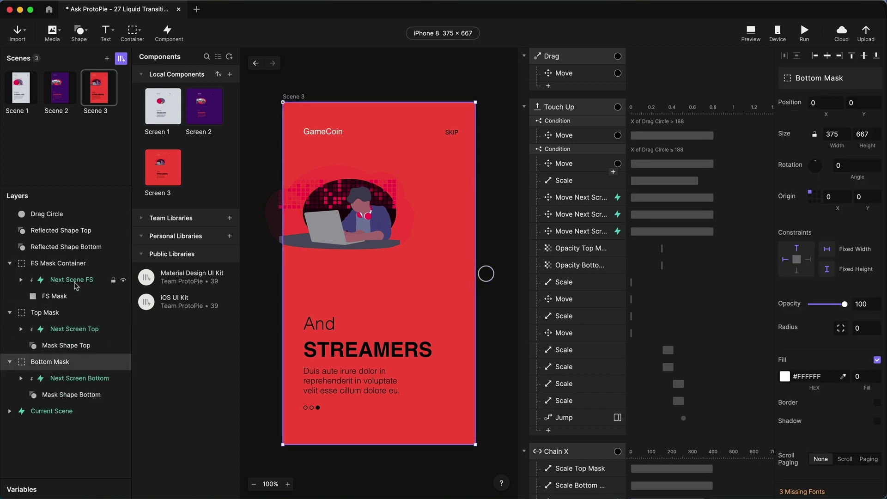
left_click(74, 280)
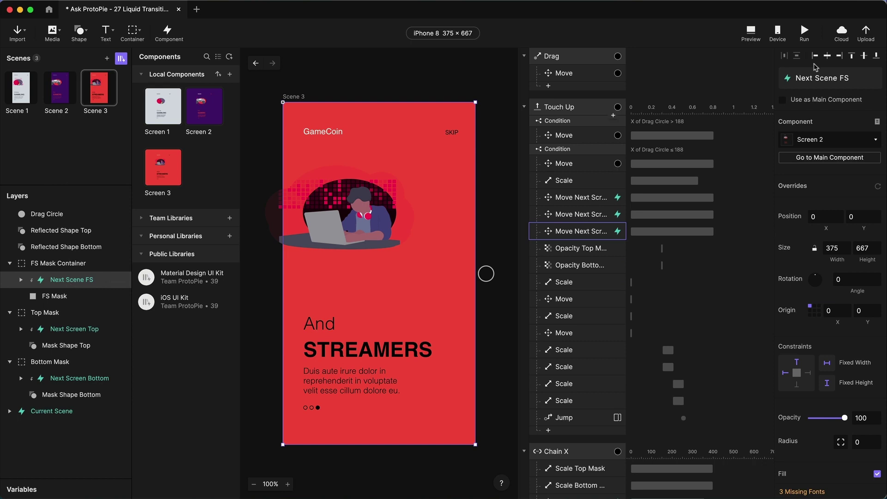
left_click(808, 146)
left_click(809, 193)
Step: Switch Next Screen Top and Next Screen Bottom to the Screen 1 component
left_click(87, 330)
left_click(826, 140)
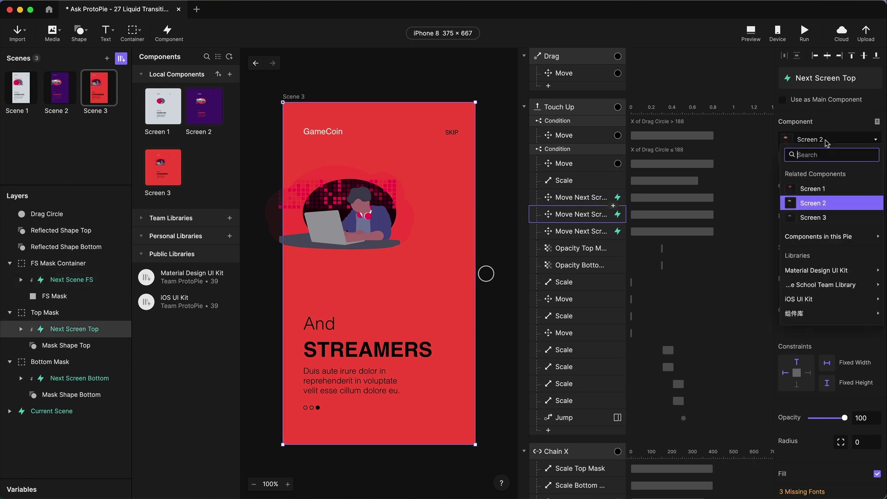
left_click(817, 189)
left_click(78, 377)
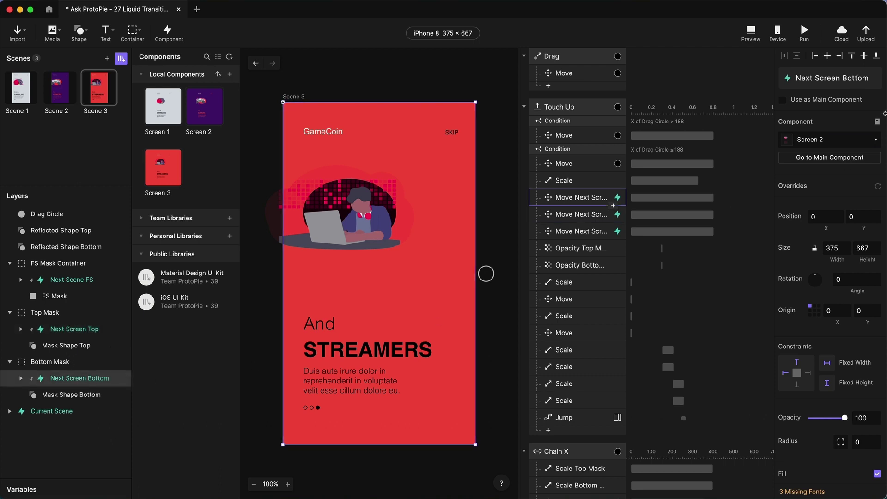
left_click(823, 144)
left_click(820, 189)
left_click(59, 296)
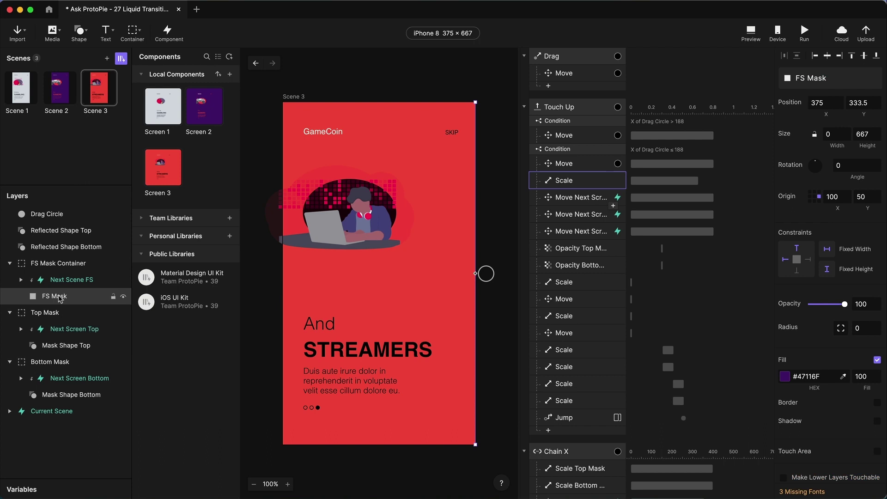
Step: Fill Scene 3's FS Mask and both mask shapes with Scene 1's background colour #D8DBE3
left_click(23, 87)
left_click(802, 99)
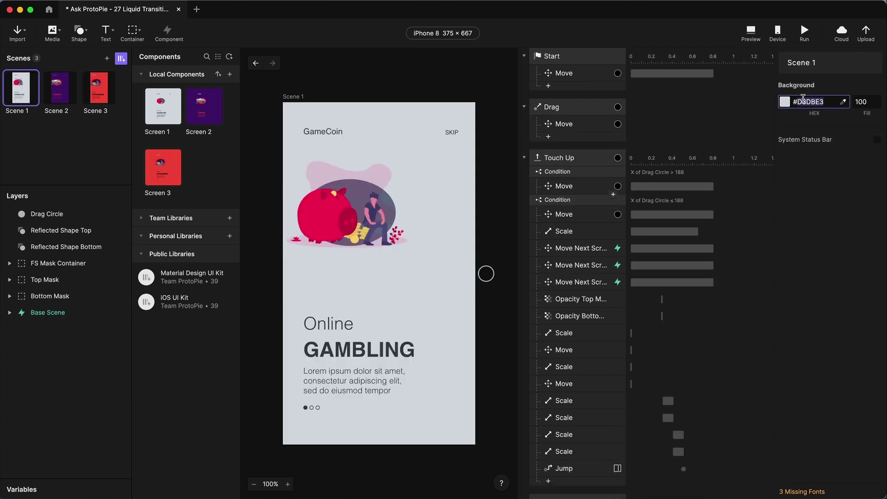
left_click(98, 94)
left_click(51, 296)
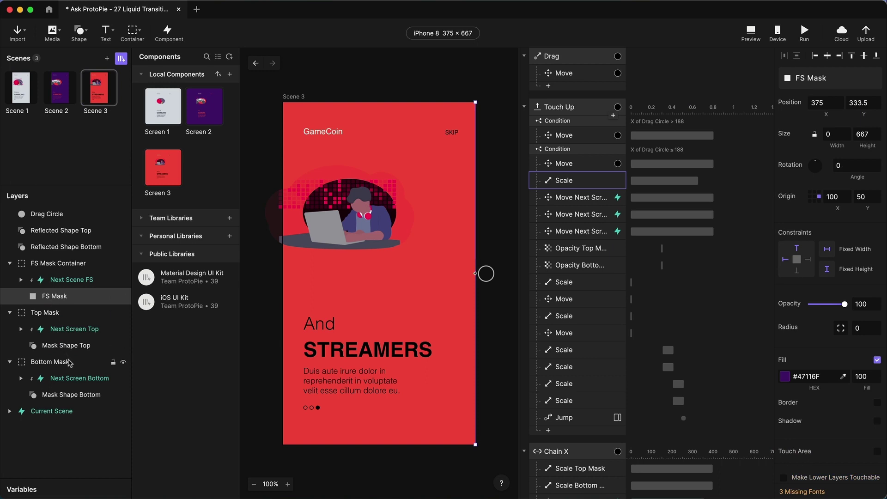
left_click(65, 346, "super")
left_click(70, 394, "super")
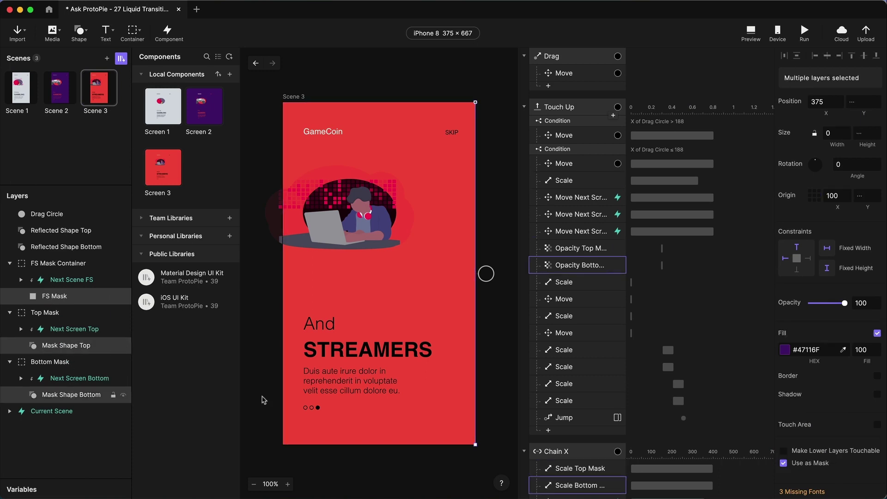
left_click(809, 351)
type("#D8DBE3")
key("Return")
Step: Eyedrop the red #F44C3D background into both reflected shapes' fill
left_click(70, 234)
left_click(72, 249, "shift")
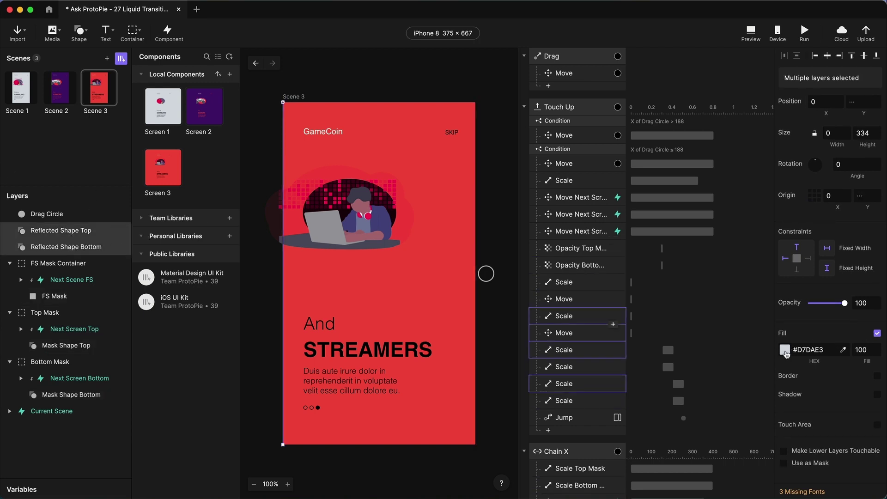
left_click(843, 350)
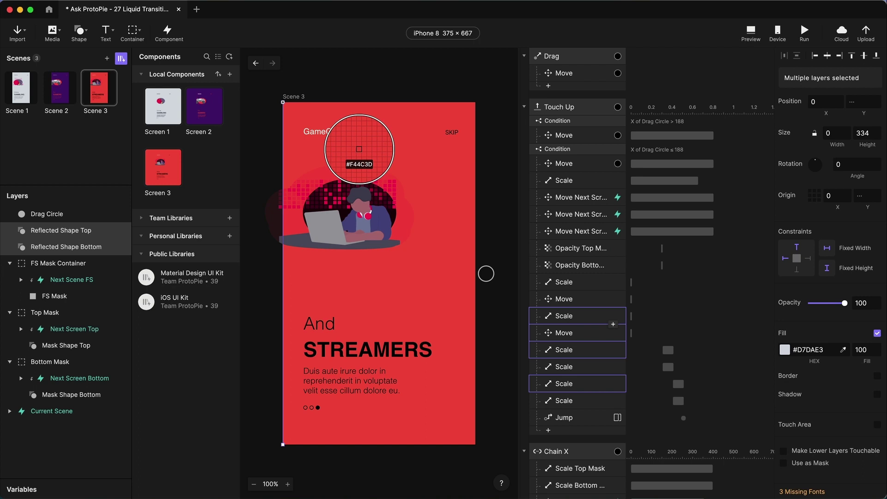
left_click(384, 151)
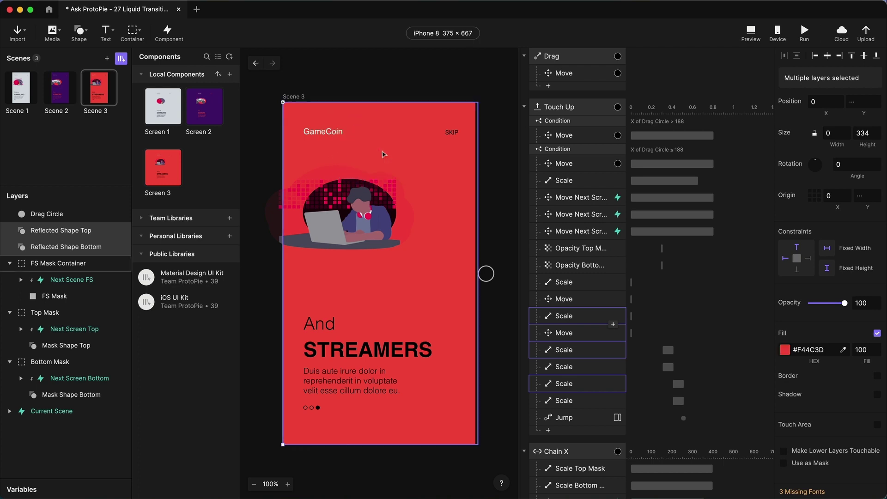
Step: Preview the prototype twice to check Scene 3's current behaviour
left_click(750, 32)
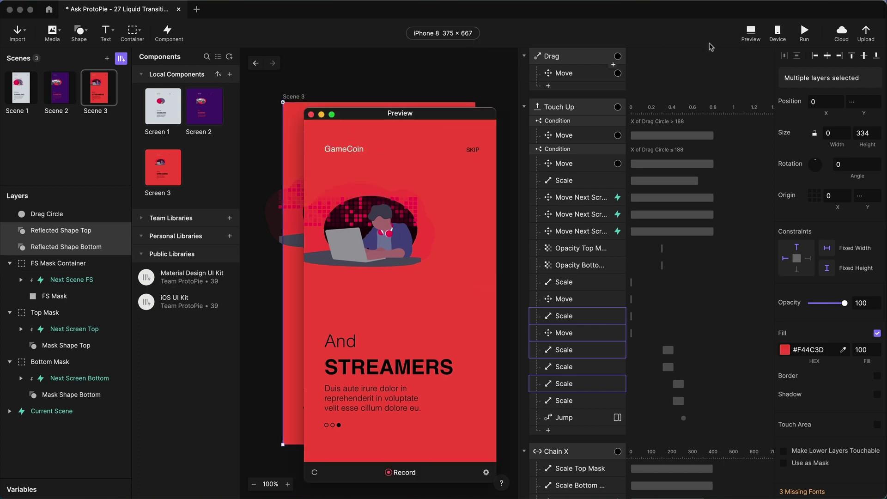
left_click(311, 114)
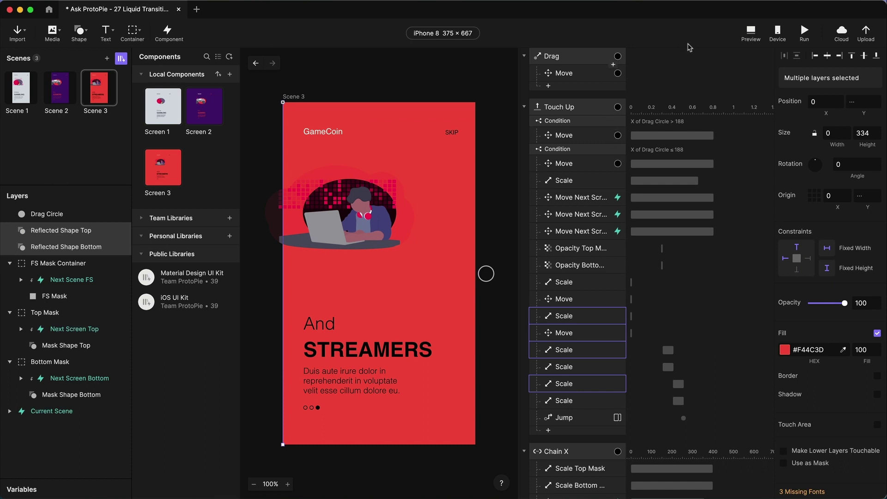
left_click(751, 33)
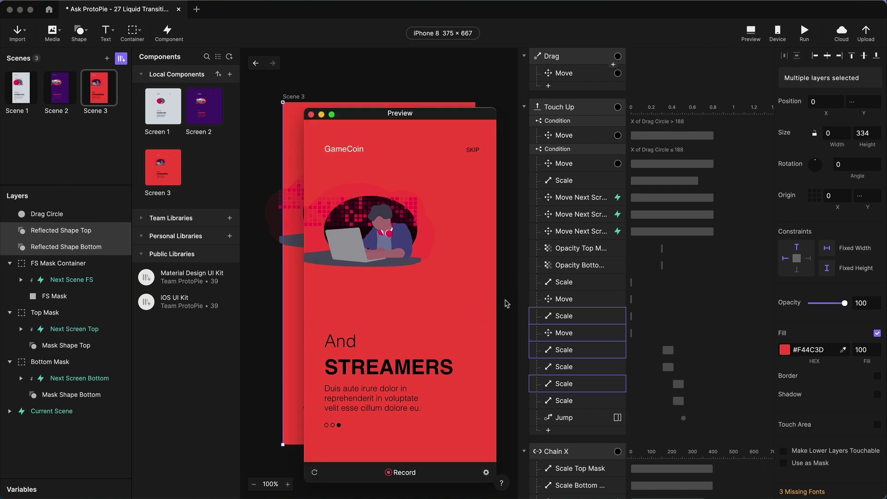
left_click(310, 115)
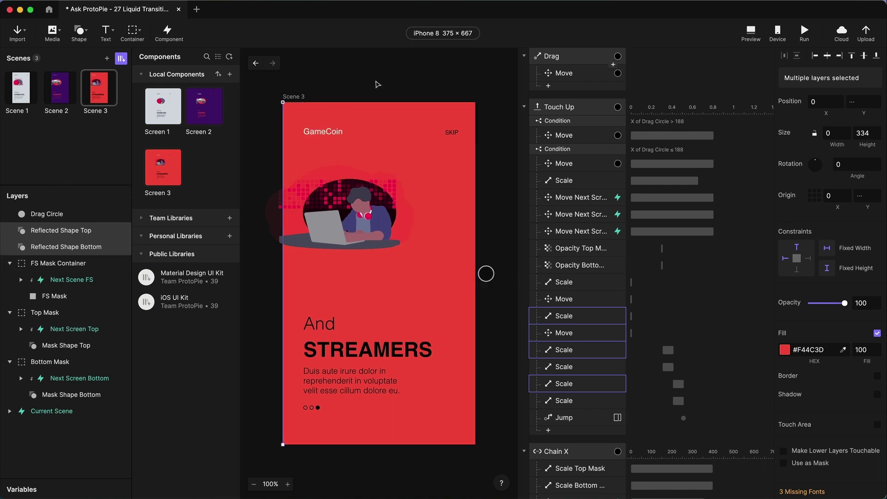
Step: Paste Scene 2's Start trigger into Scene 3 and move it above the Drag trigger
left_click(61, 86)
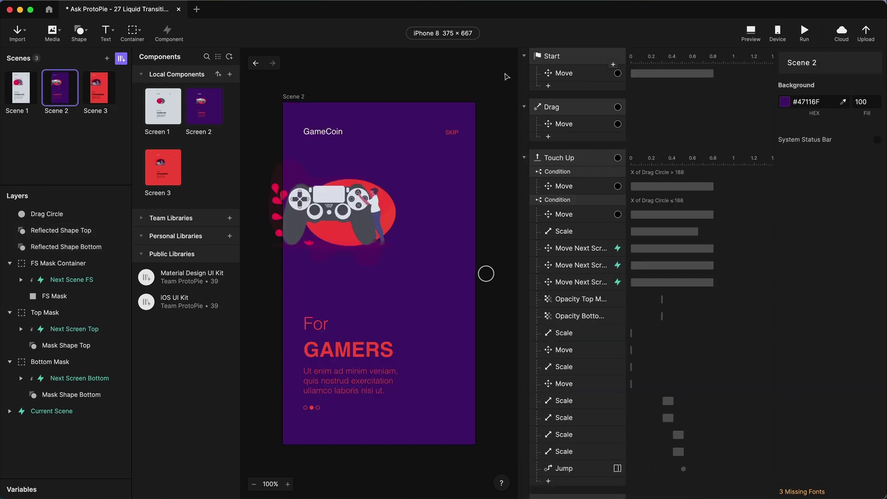
left_click(585, 57)
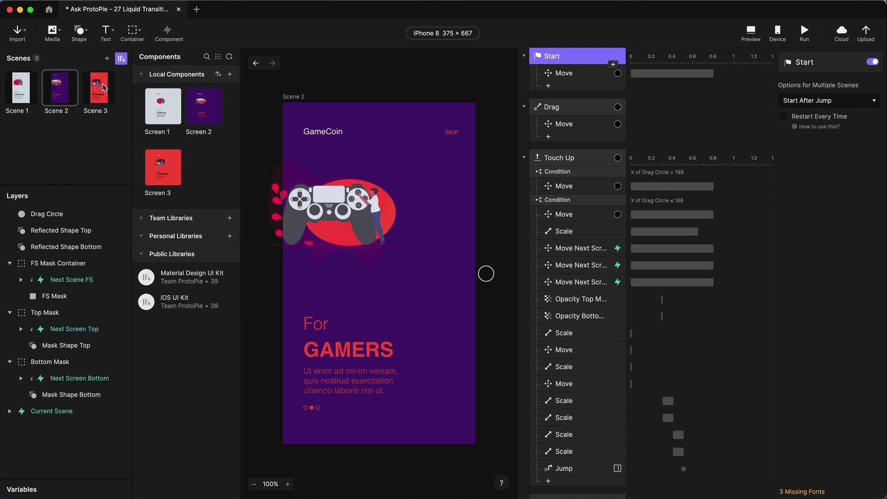
left_click(105, 88)
left_click(575, 57)
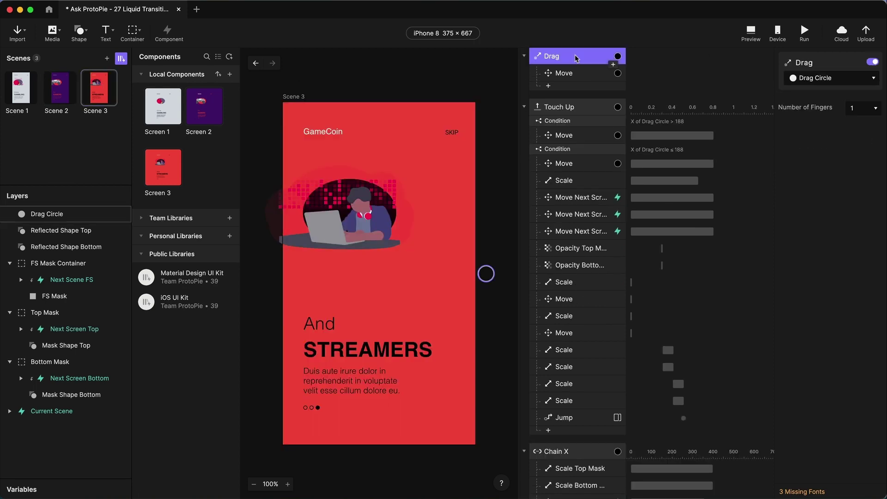
key("ctrl+v")
left_click_drag(571, 102, 566, 49)
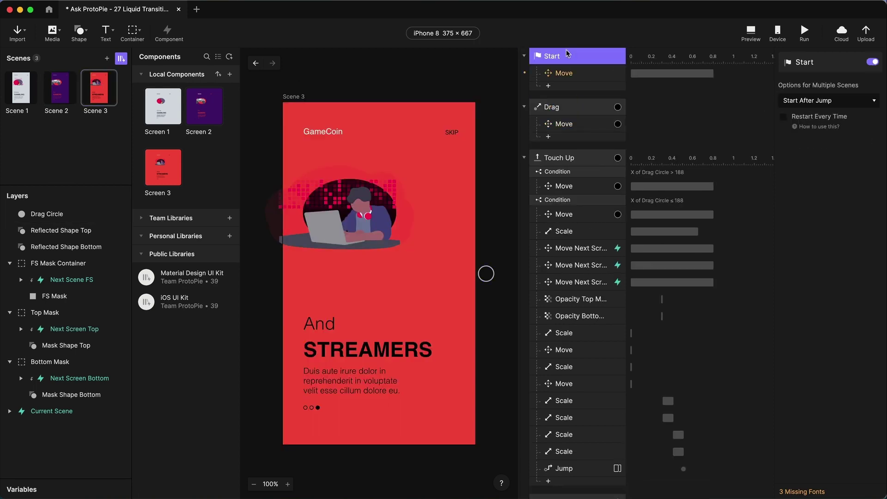
Step: Retarget the Start trigger's Move response to the Drag Circle layer
left_click(571, 74)
left_click(827, 79)
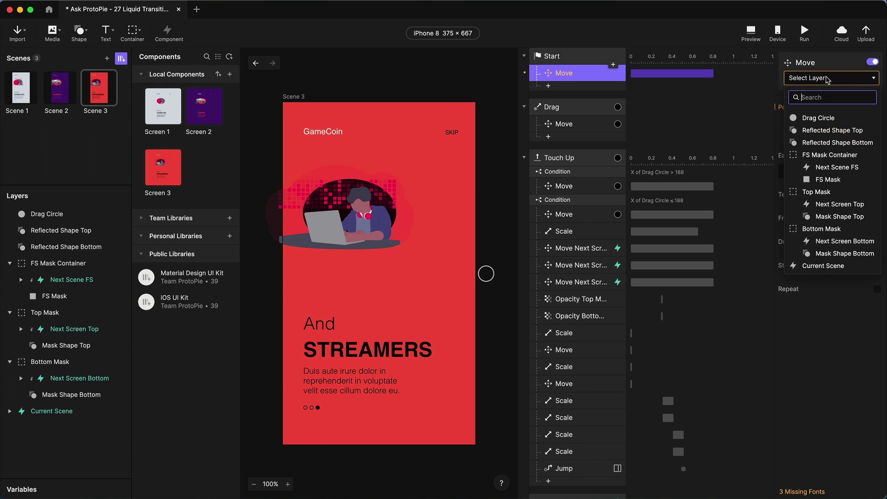
left_click(824, 121)
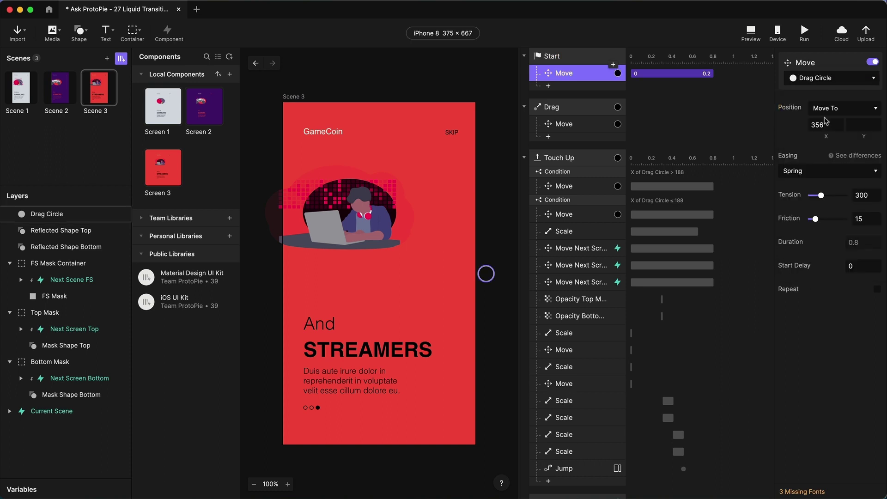
Step: After a quick preview, change the Touch Up jump's destination from Scene 2 to Scene 1
left_click(750, 32)
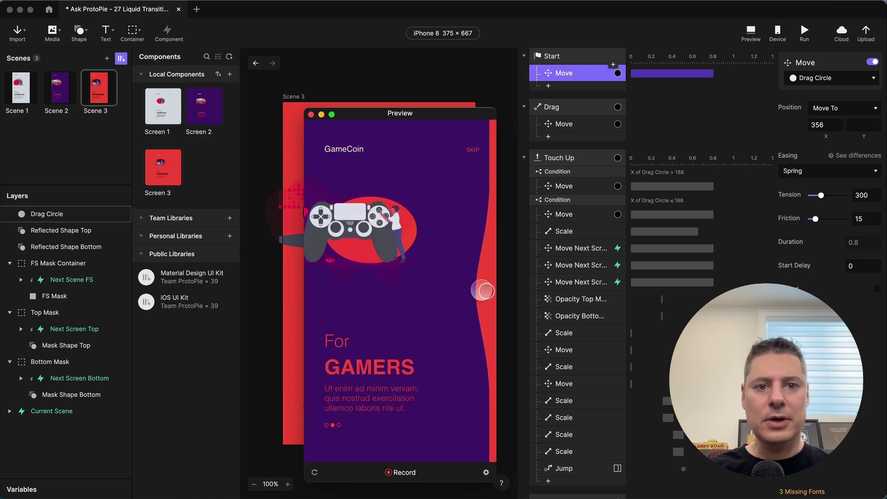
left_click(311, 115)
scroll(563, 277, "down", 8)
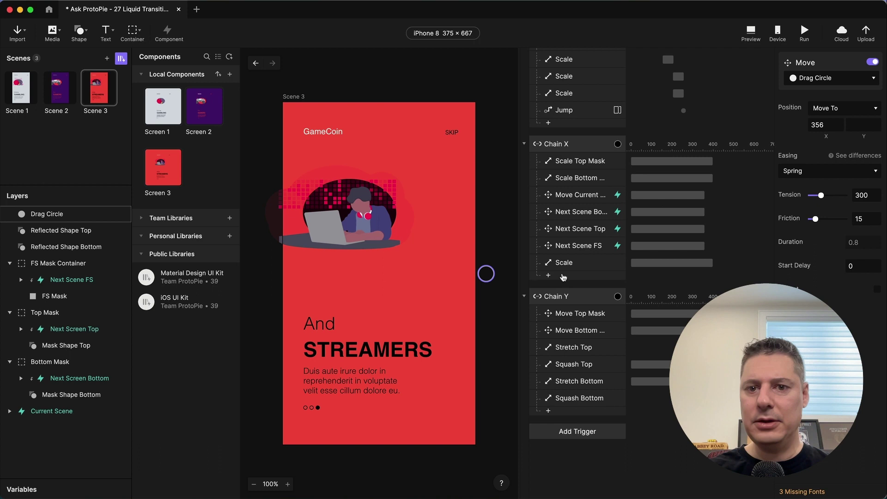
scroll(563, 277, "up", 6)
left_click(576, 255)
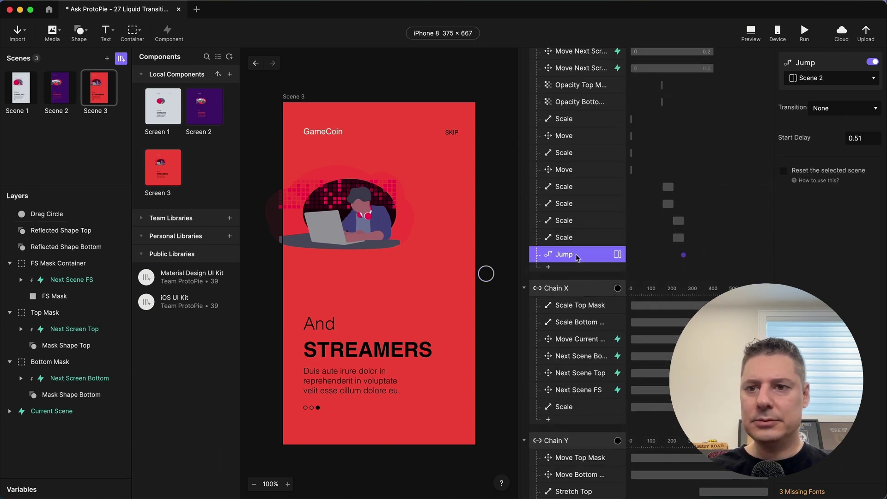
left_click(845, 77)
left_click(822, 135)
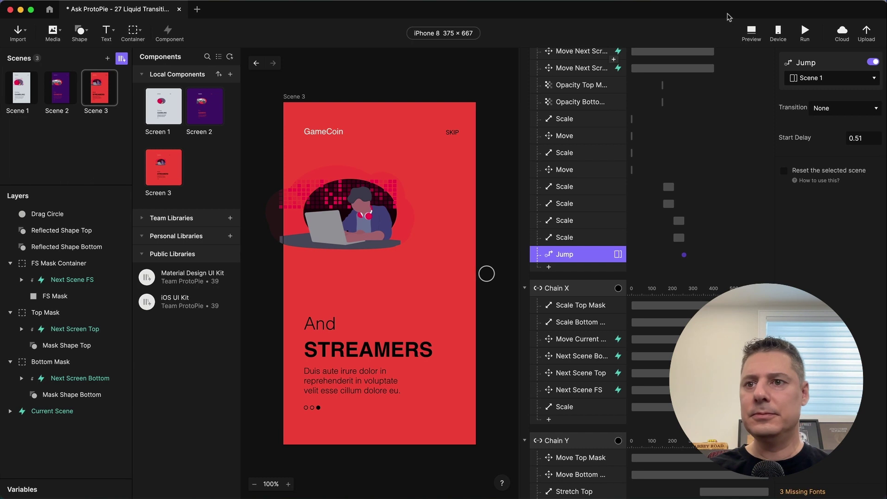
Step: Preview and swipe through For GAMERS and And STREAMERS, then test dragging the circle
left_click(751, 31)
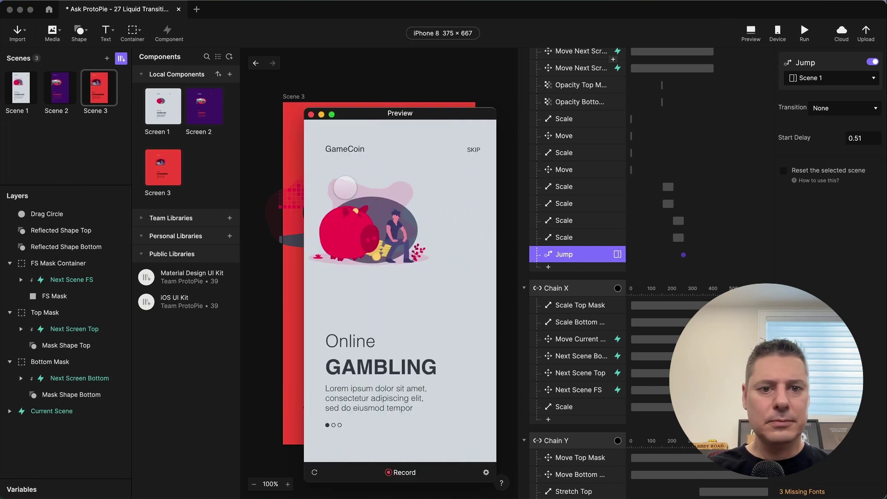
left_click_drag(489, 290, 356, 380)
left_click_drag(484, 291, 356, 204)
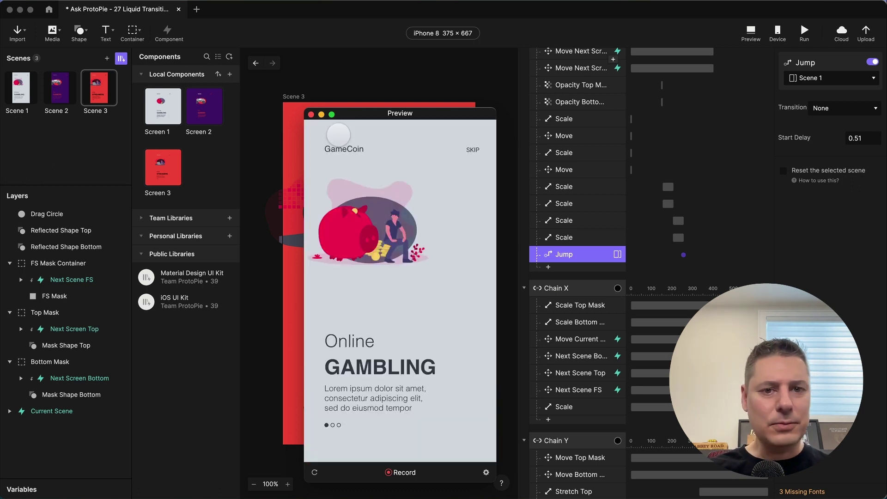
left_click_drag(339, 134, 322, 123)
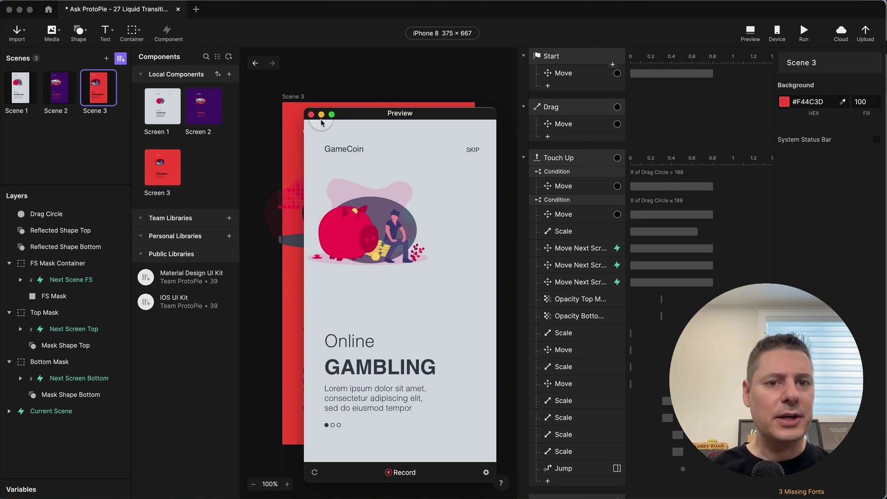
Step: Preview from Scene 1 and swipe to For GAMERS, And STREAMERS, then back to the first screen
left_click(311, 114)
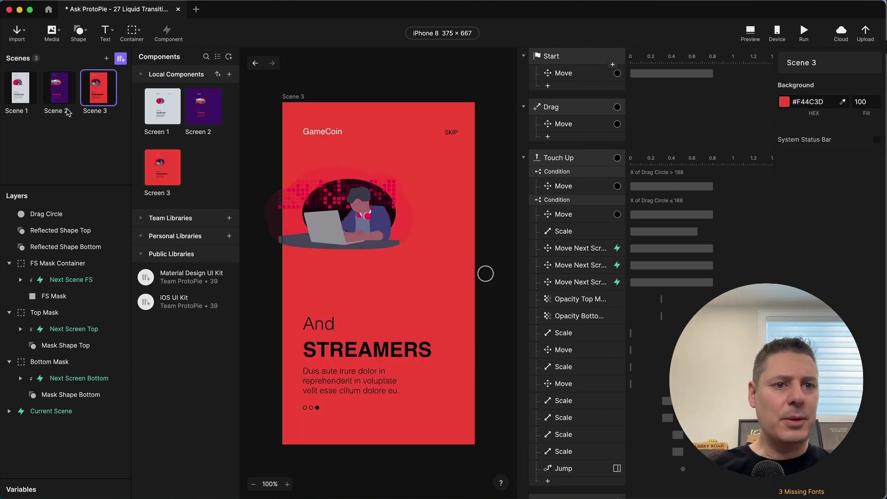
left_click(16, 95)
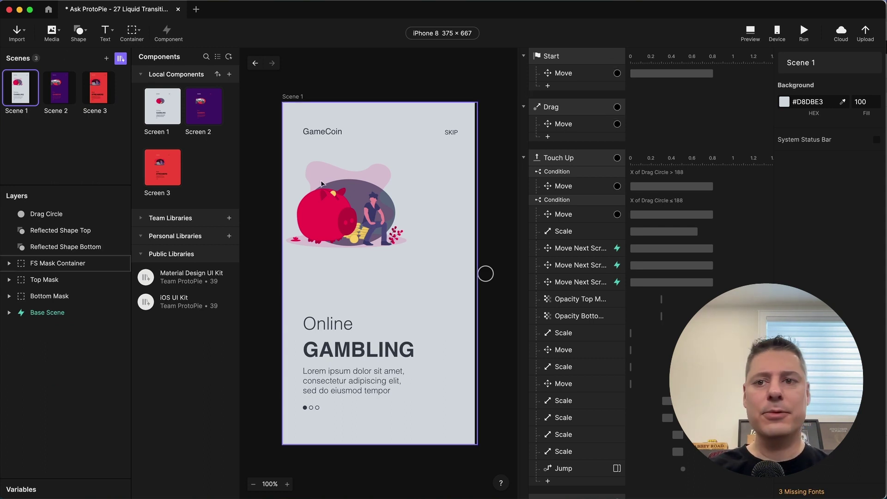
left_click(750, 32)
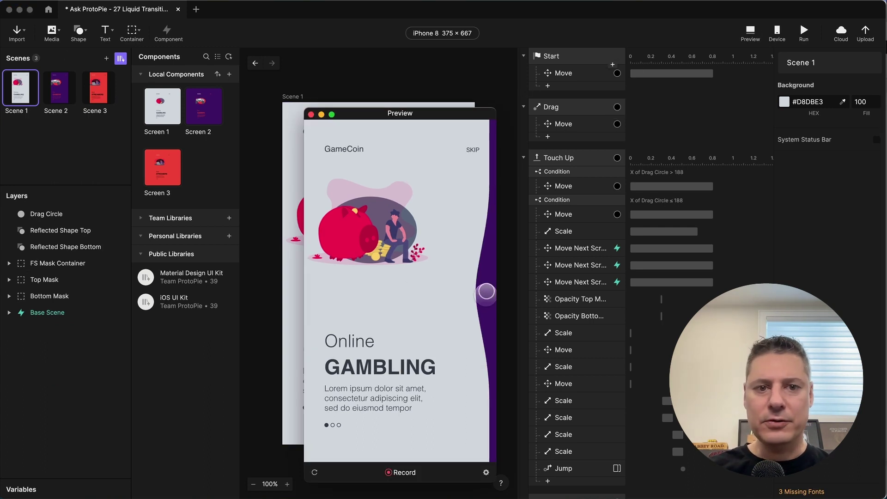
left_click_drag(467, 309, 397, 300)
left_click_drag(490, 291, 340, 274)
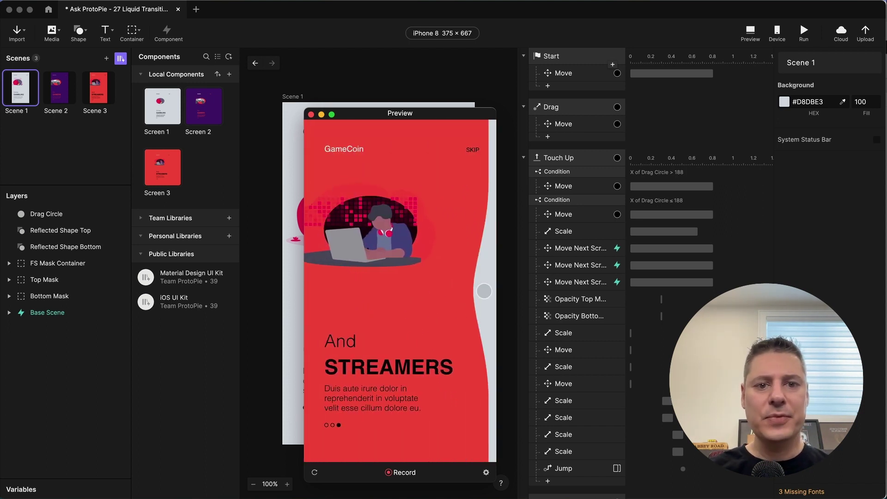
left_click_drag(480, 290, 350, 279)
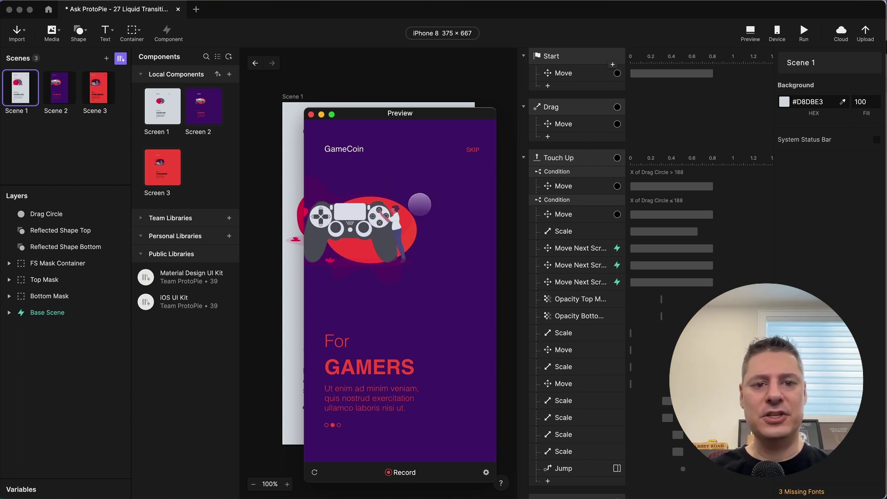
Step: Tick 'Reset the selected scene' on the Touch Up jumps in Scene 2 and Scene 3
left_click(311, 114)
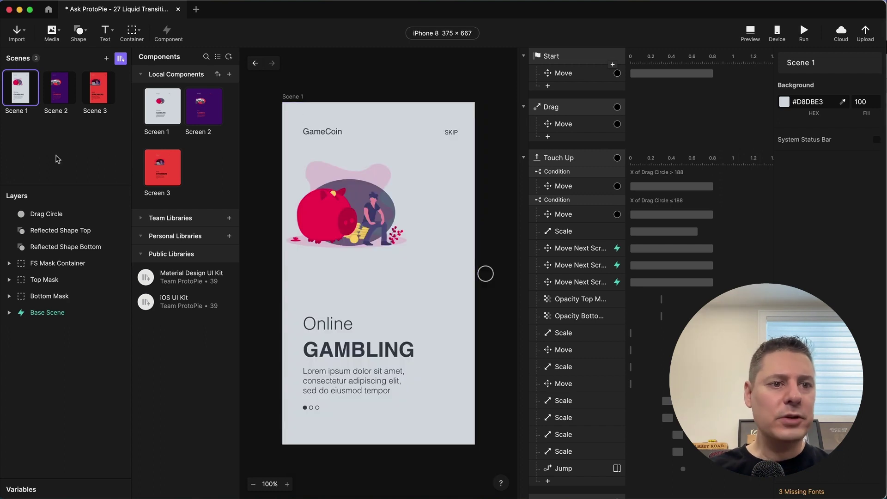
left_click(580, 467)
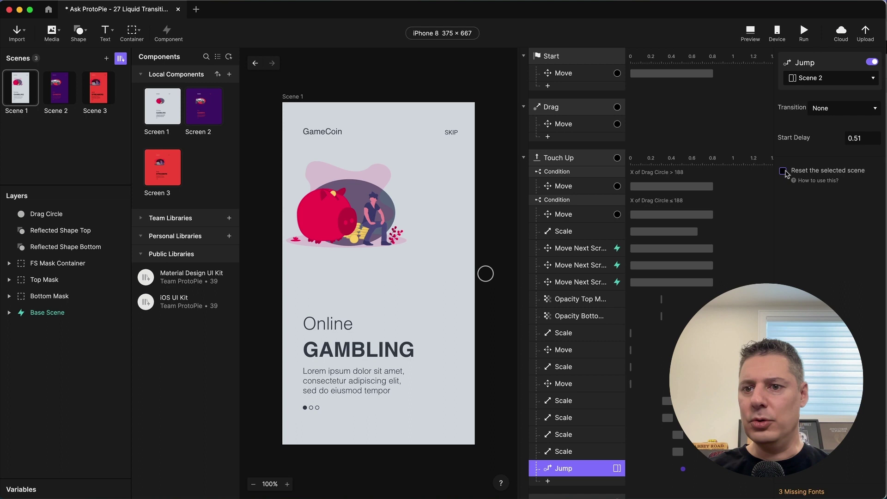
left_click(68, 84)
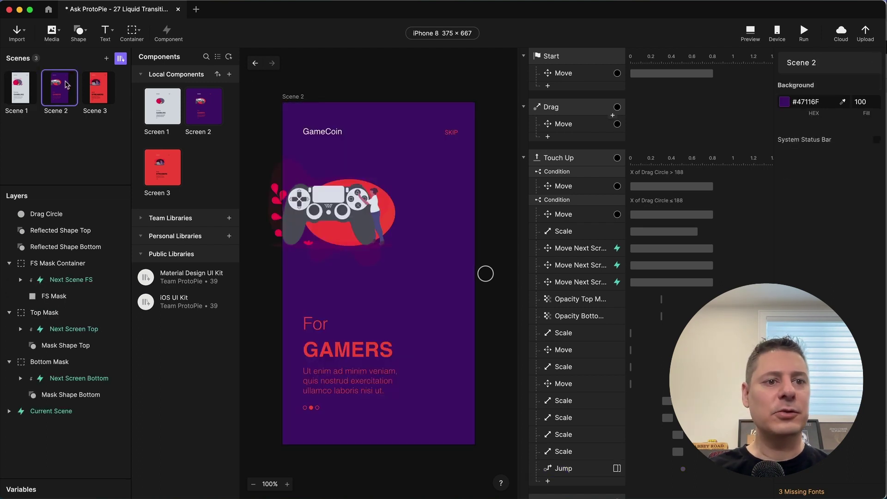
left_click(575, 470)
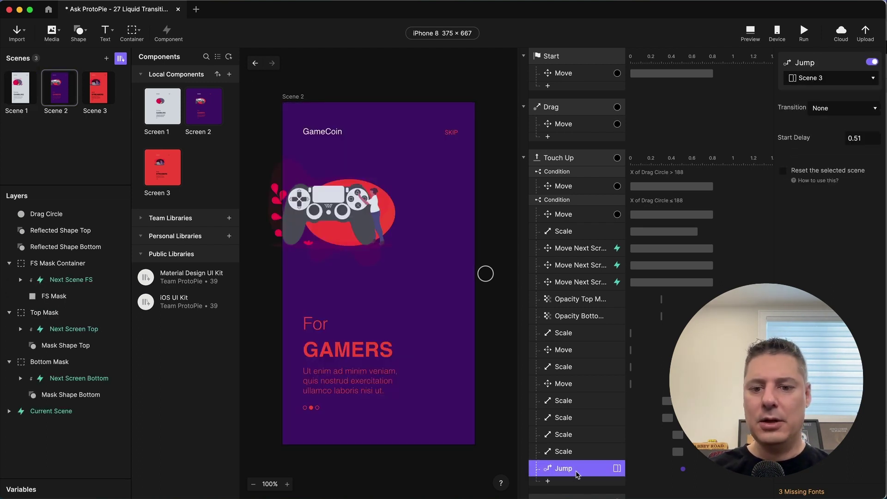
left_click(782, 171)
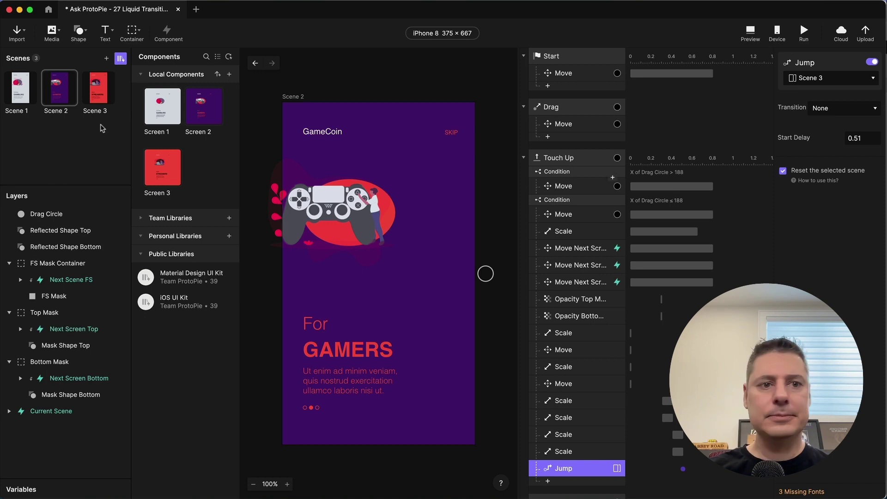
left_click(99, 91)
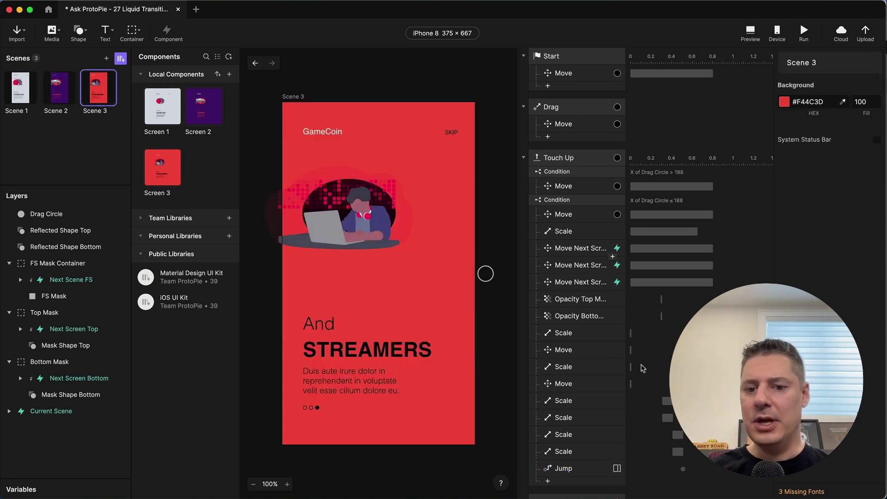
left_click(573, 470)
left_click(783, 171)
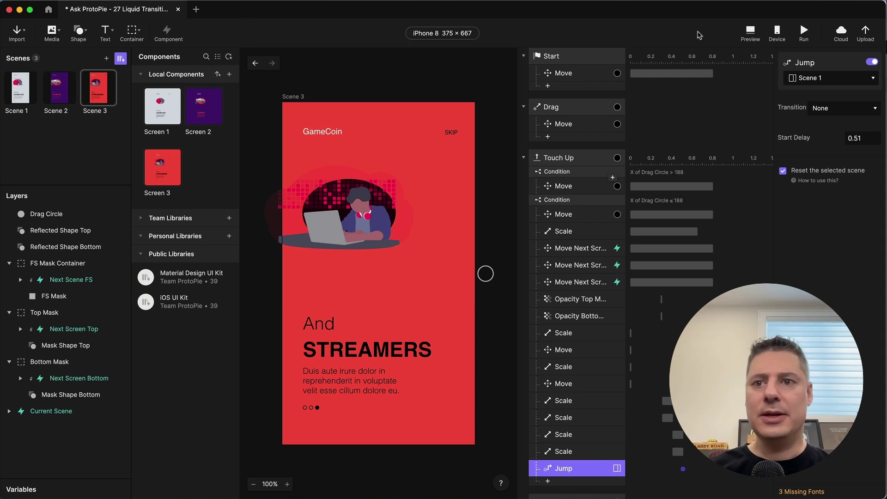
Step: Preview and swipe through all three screens twice, including a short pull that springs back
left_click(751, 33)
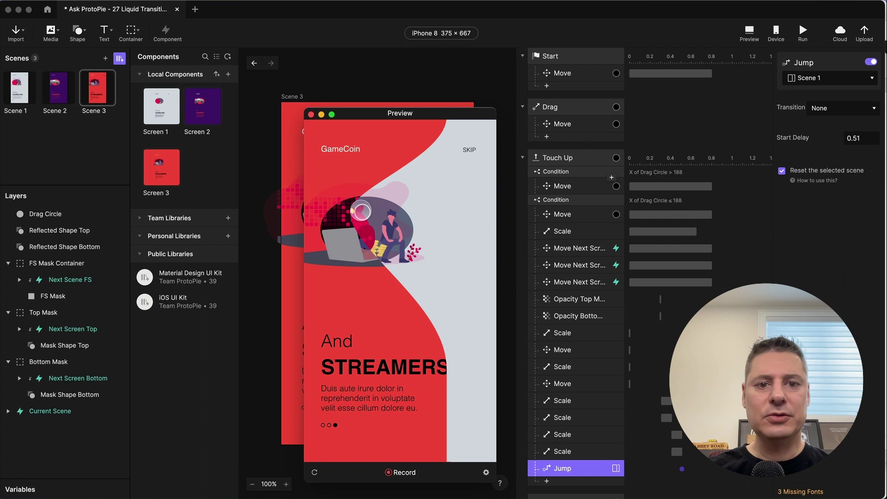
left_click_drag(485, 289, 358, 287)
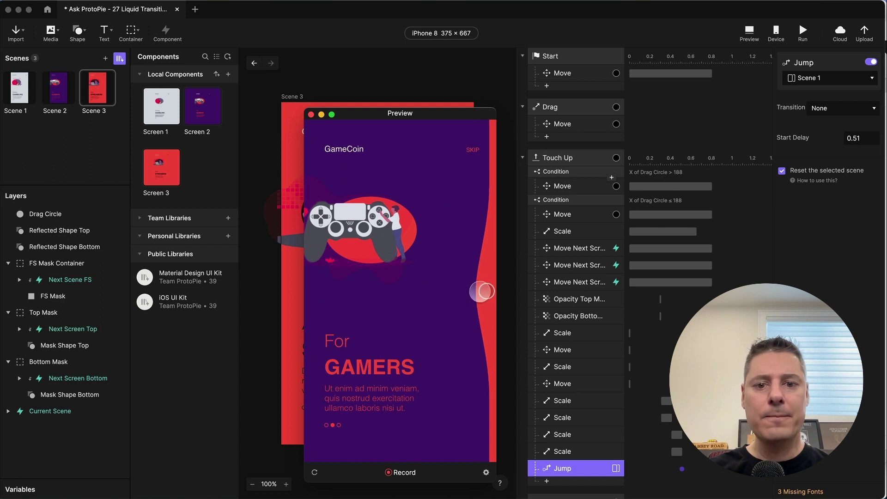
left_click_drag(482, 294, 362, 315)
left_click_drag(481, 291, 345, 273)
left_click_drag(478, 291, 351, 295)
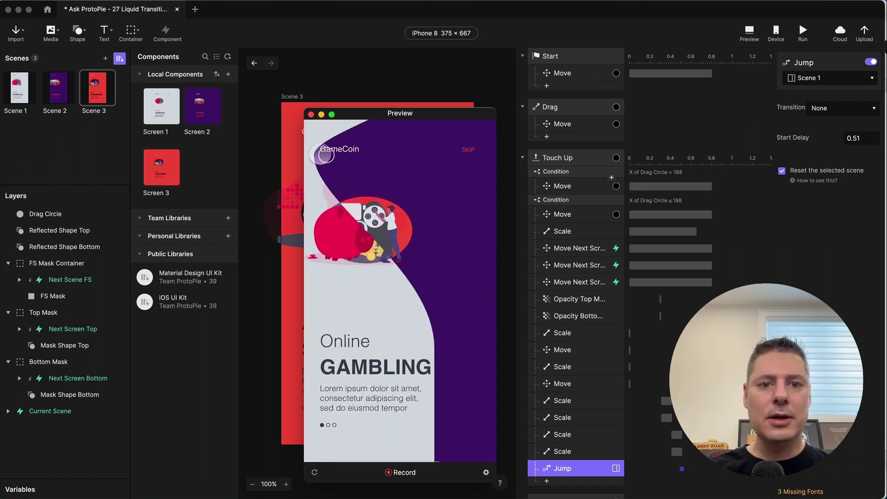
left_click_drag(474, 291, 379, 298)
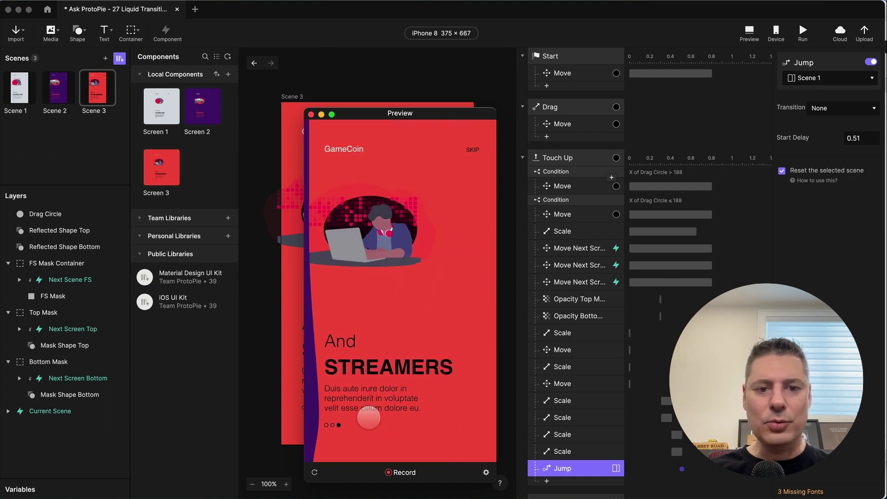
left_click_drag(481, 292, 416, 296)
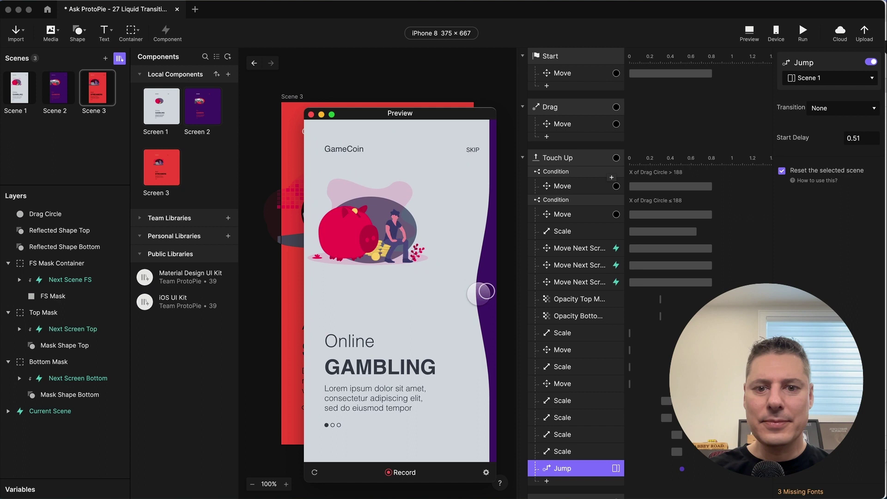
left_click_drag(479, 291, 374, 383)
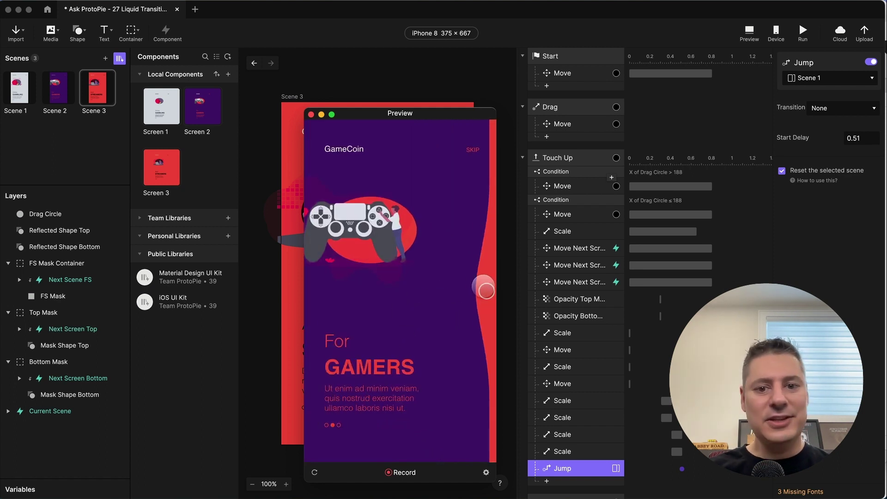